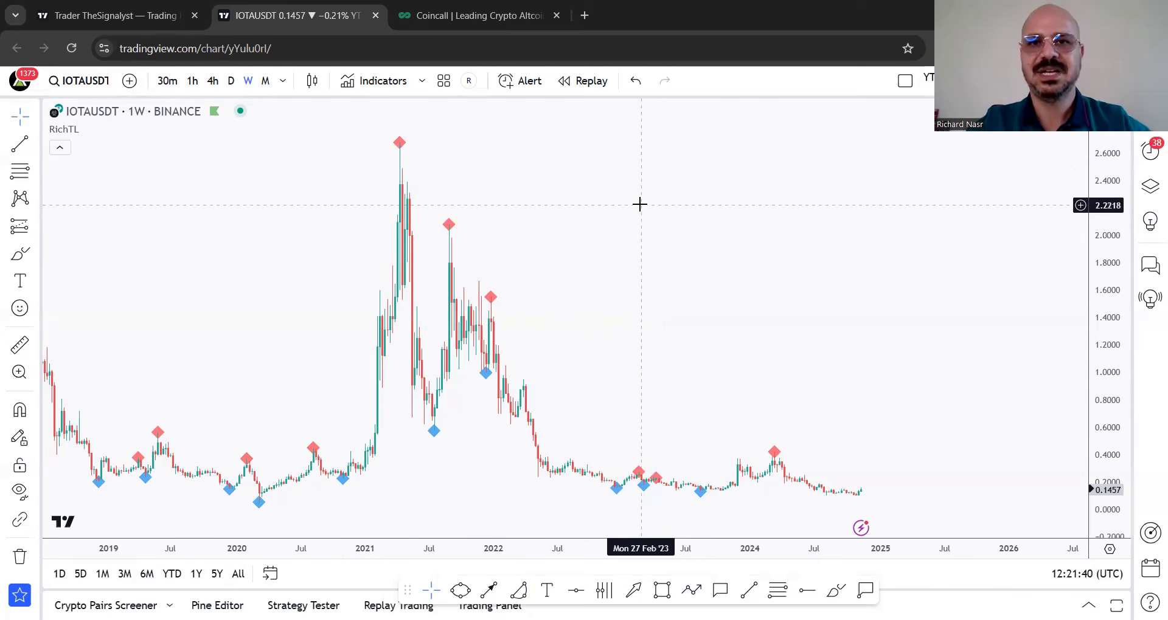
Look at the Coincall homepage and return to the IOTAUSDT weekly chart in TradingView.
left_click(416, 21)
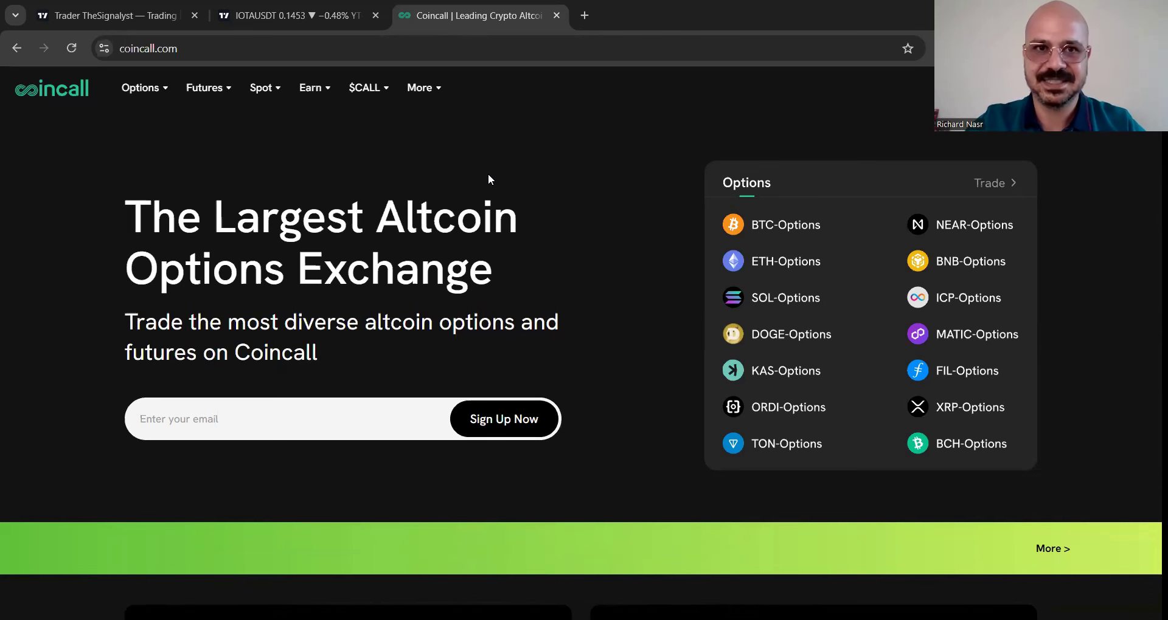
left_click(330, 23)
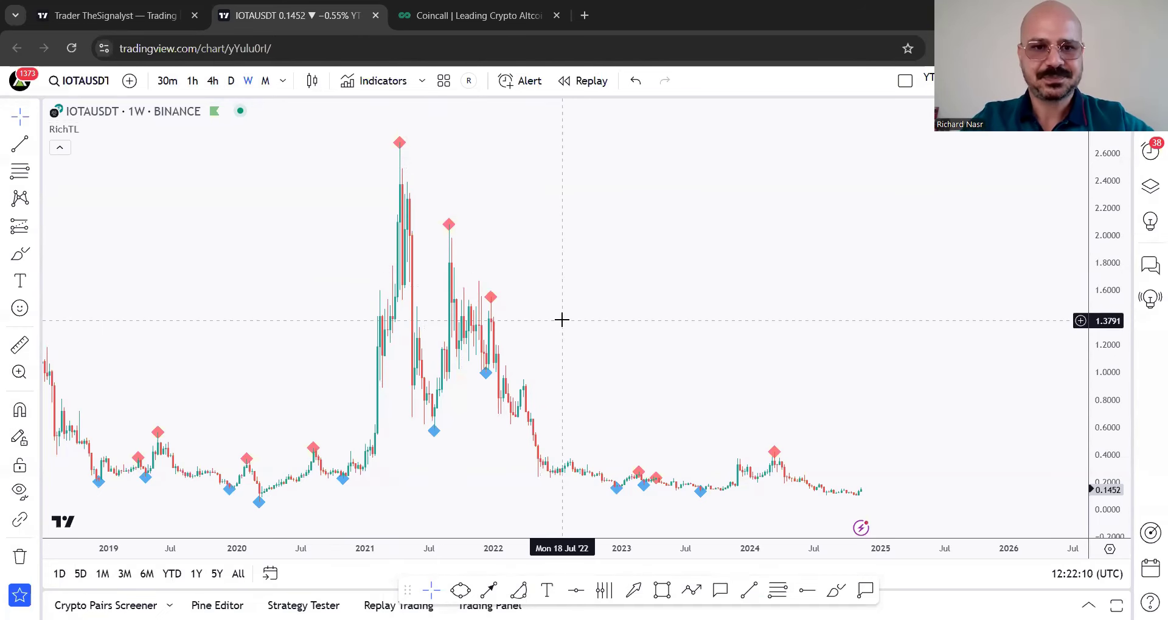
Brush a short mark over the late-2024 weekly candles and undo it.
left_click(835, 589)
mouse_move(820, 455)
left_mouse_down()
mouse_move(567, 457)
mouse_move(824, 511)
left_mouse_up()
key("ctrl+z")
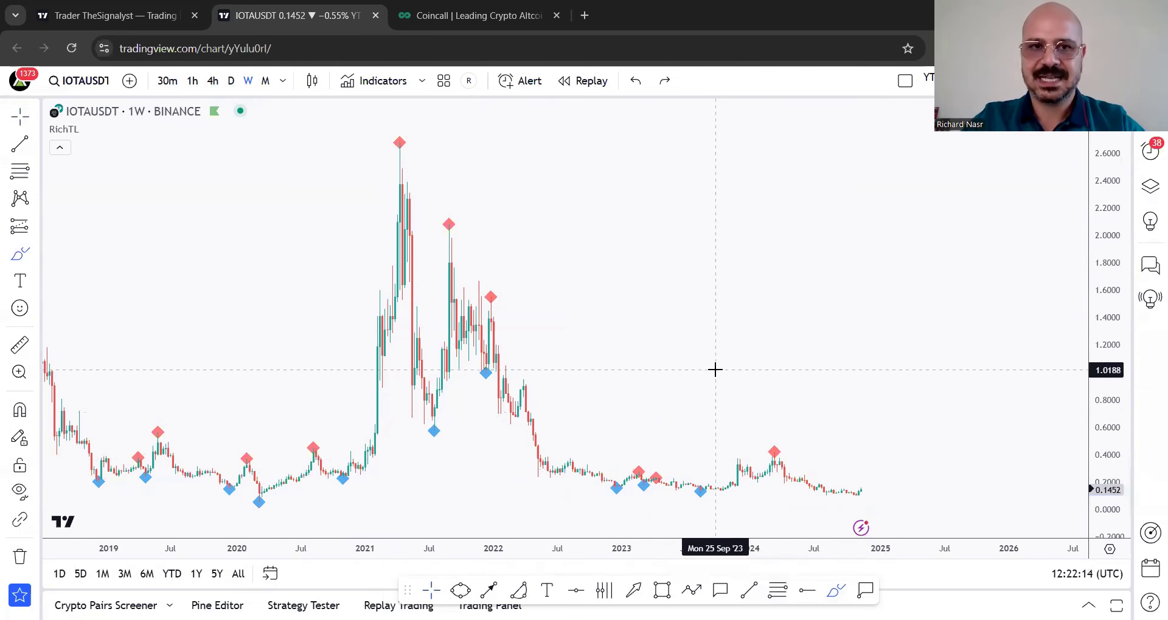
Place a horizontal line along the chart's long-term lows and set its price to 0.1.
left_click(575, 590)
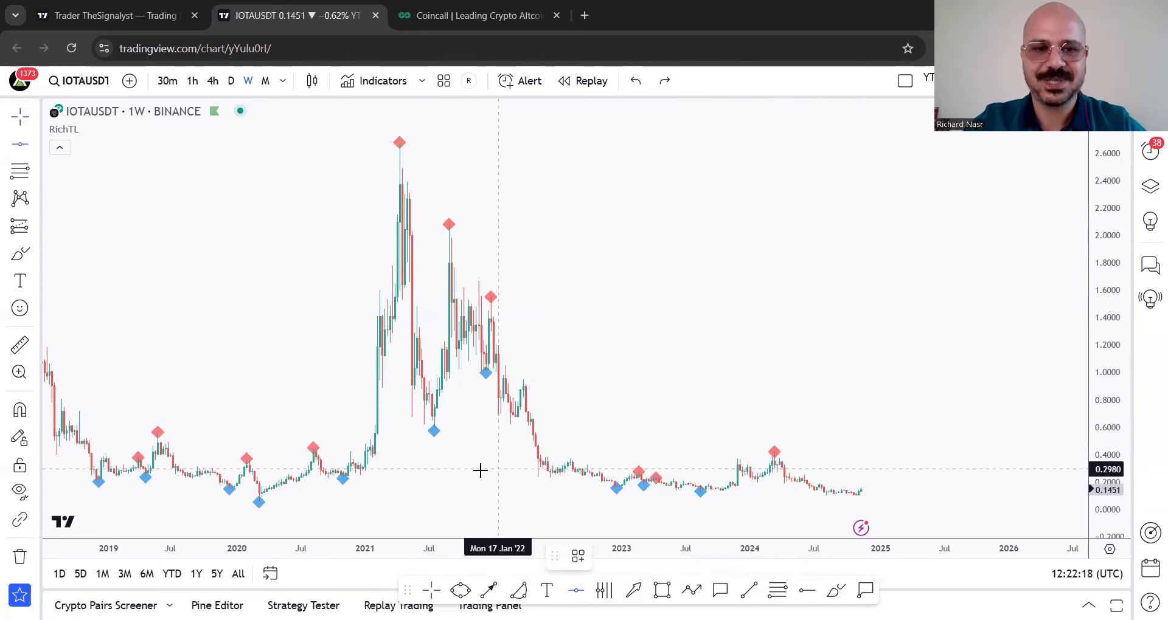
left_click(295, 498)
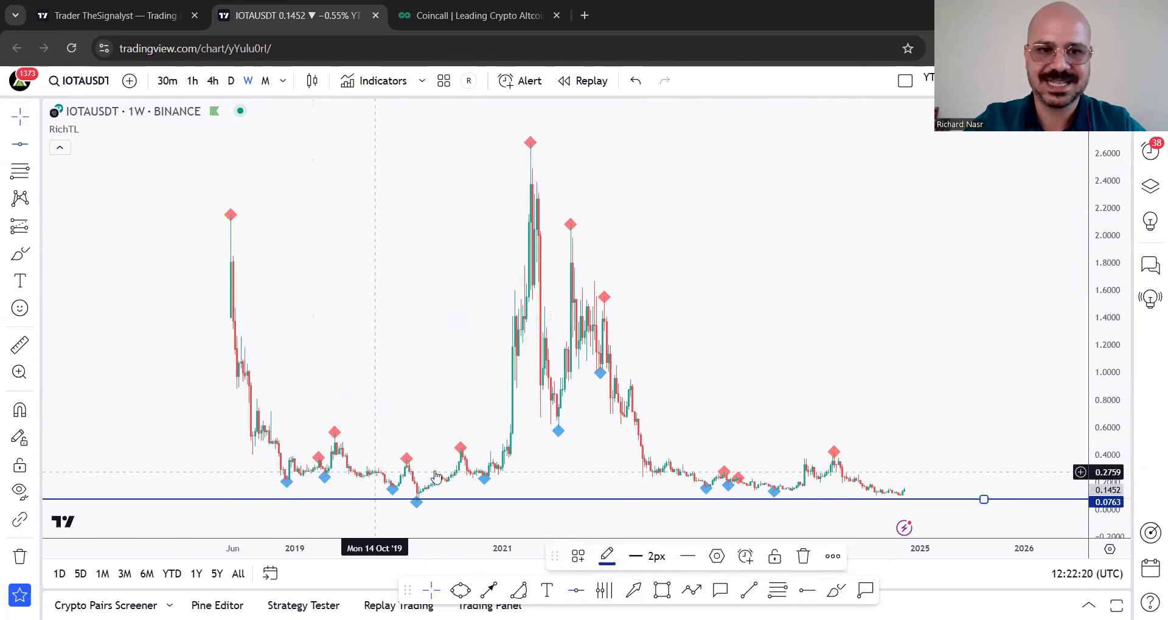
double_click(484, 500)
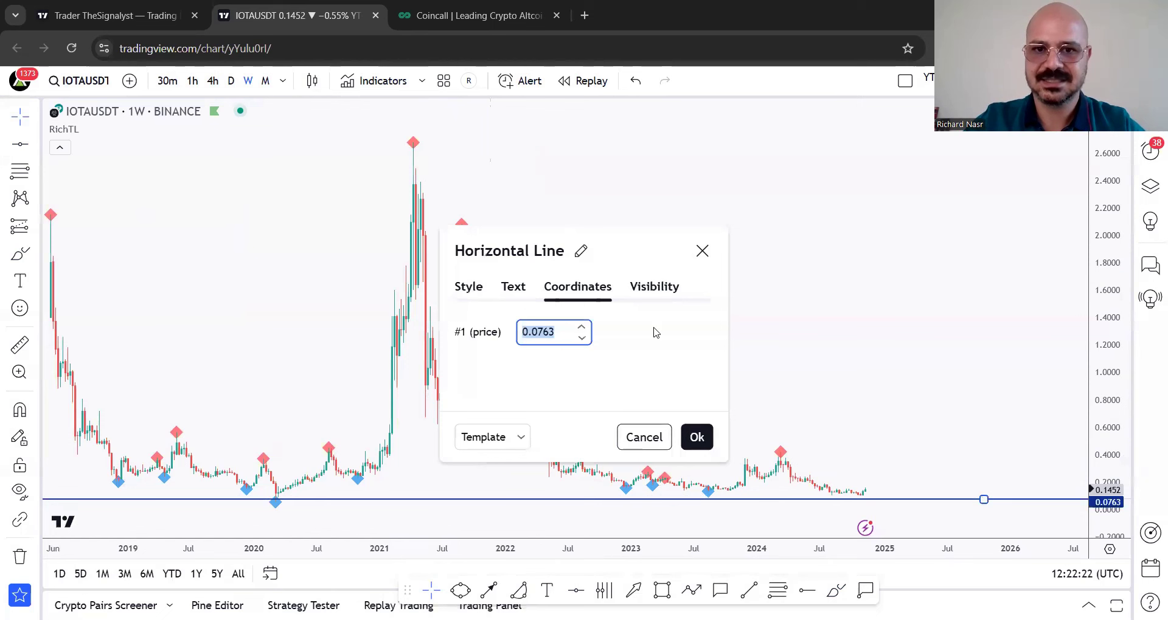
key("BackSpace")
key("BackSpace")
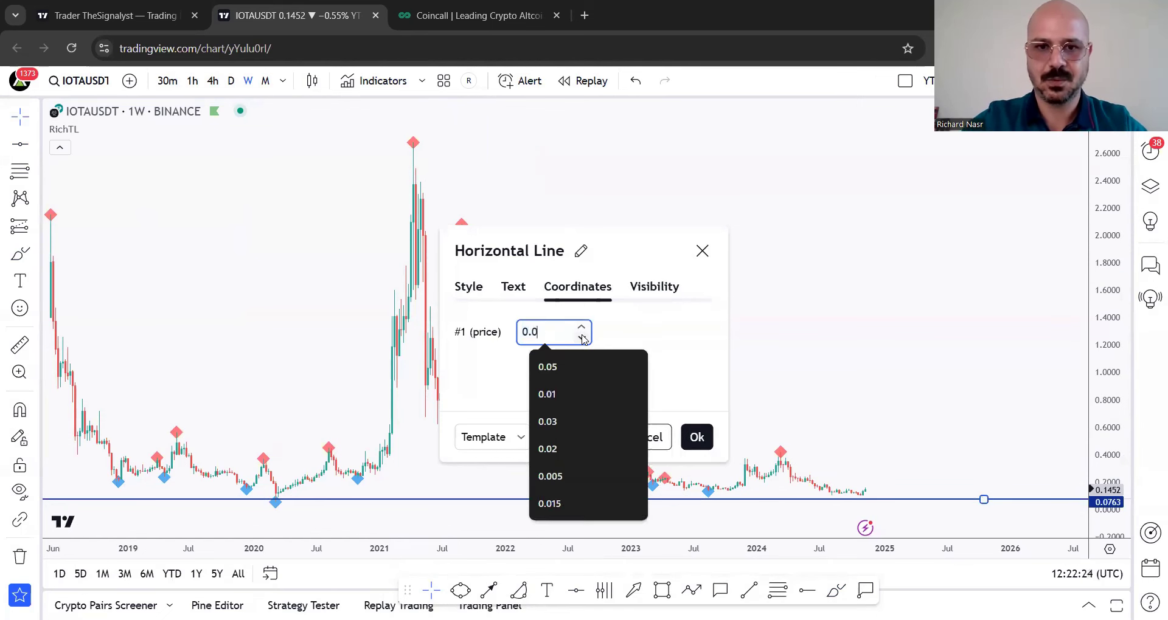
type("1")
left_click(818, 391)
Brush marks at the 2018–2020 lows and the latest candles along the 0.1000 line, and undo them.
left_click(835, 591)
left_click_drag(124, 500, 121, 496)
left_click_drag(233, 498, 238, 496)
left_click_drag(275, 496, 323, 500)
left_click_drag(858, 490, 866, 488)
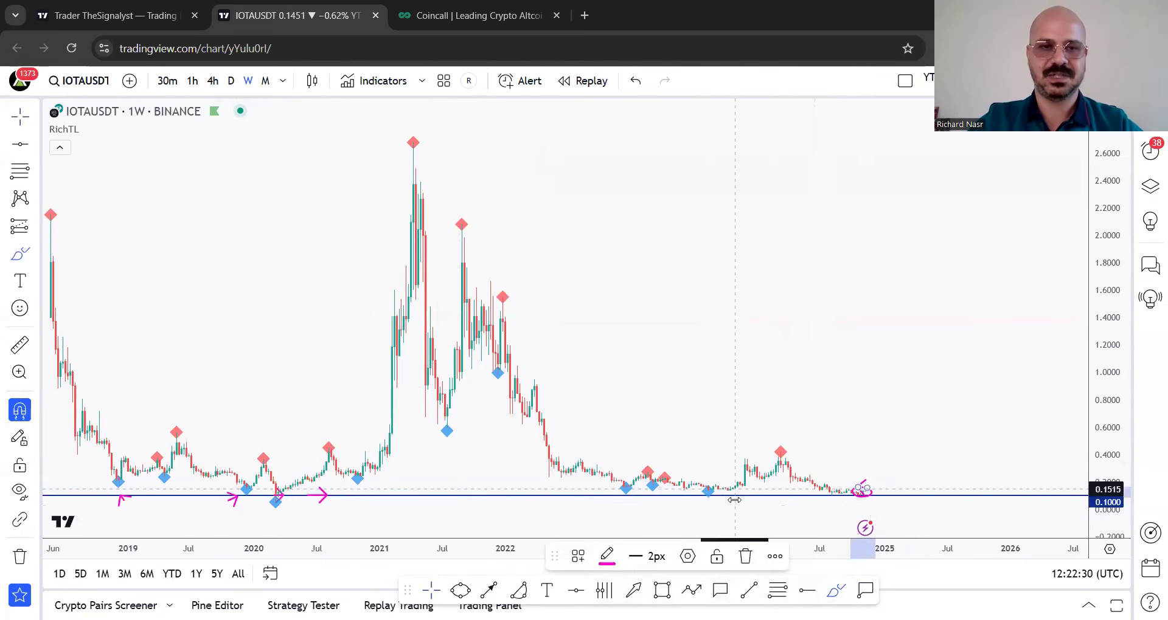
key("ctrl+z")
key("ctrl+z")
key("ctrl+z")
key("ctrl+z")
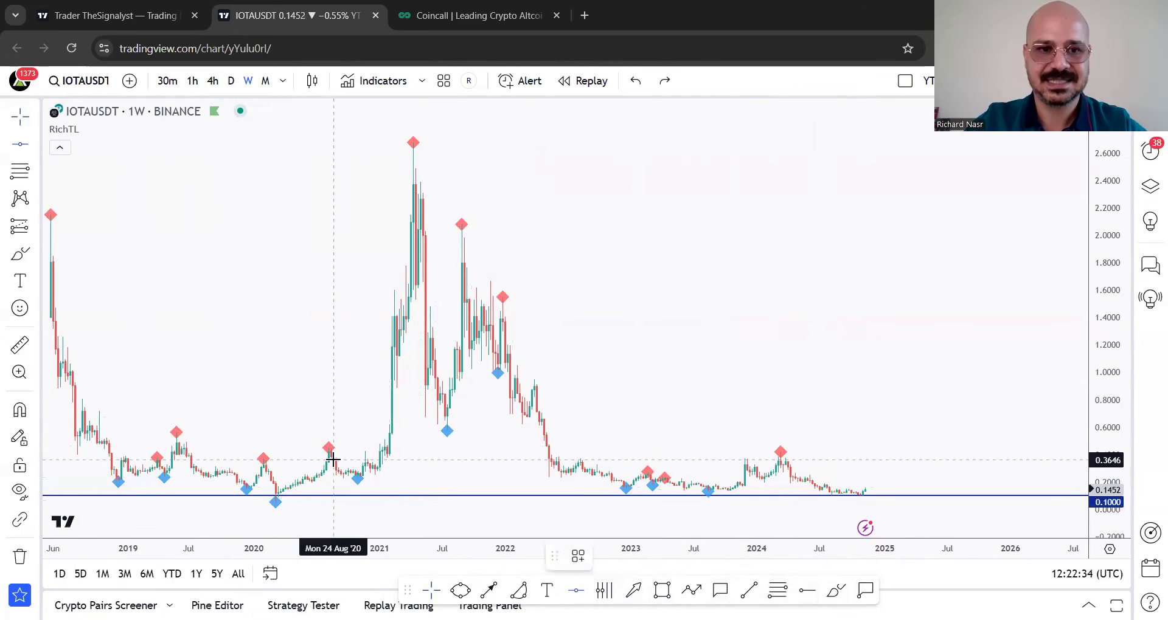
Place a second horizontal line near the 2019–2020 and 2024 highs and set its price to 0.4000.
left_click(292, 460)
left_click_drag(844, 459, 842, 453)
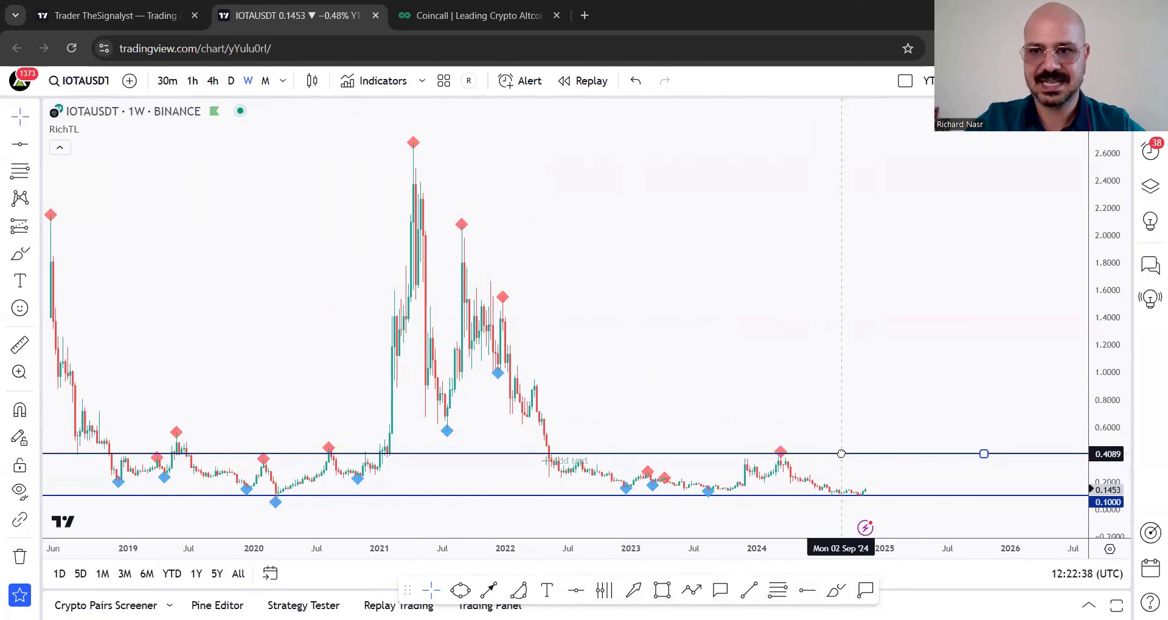
double_click(842, 454)
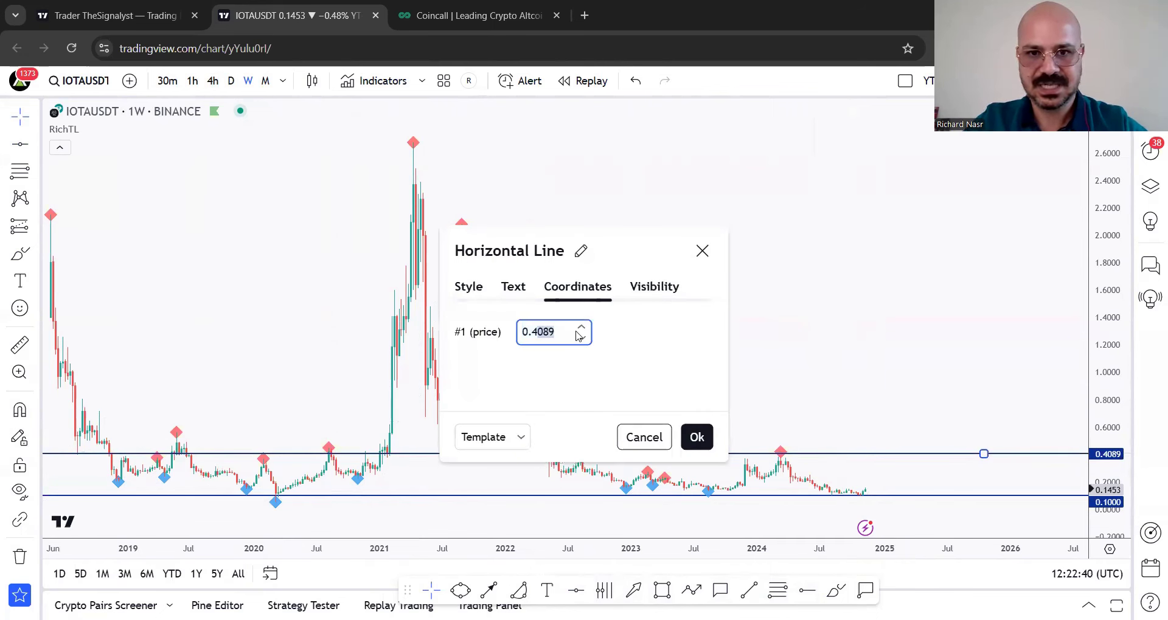
type("4000")
key("Return")
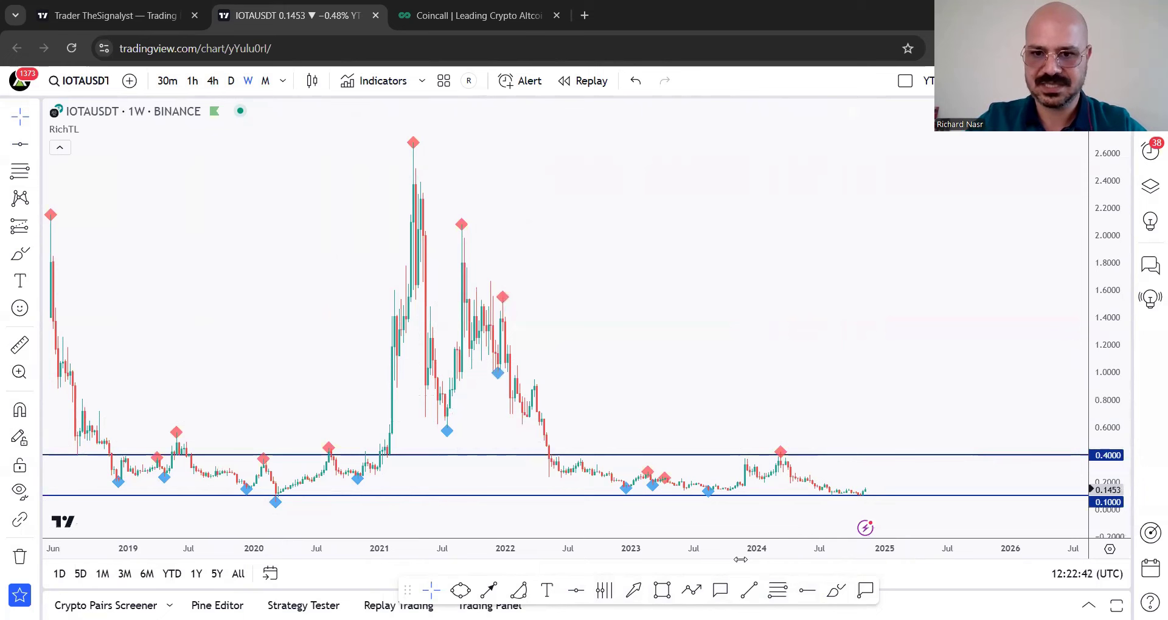
Brush arrows pointing at the 0.4000 line from above and below between 2019 and 2024, and undo them all.
left_click(836, 590)
left_click_drag(132, 426, 167, 453)
mouse_move(198, 421)
left_mouse_down()
mouse_move(230, 441)
mouse_move(314, 444)
left_mouse_up()
mouse_move(445, 488)
left_mouse_down()
mouse_move(456, 457)
mouse_move(515, 453)
left_mouse_up()
left_click_drag(643, 415, 661, 435)
mouse_move(736, 412)
left_mouse_down()
mouse_move(754, 438)
mouse_move(827, 439)
left_mouse_up()
left_click_drag(853, 413, 878, 450)
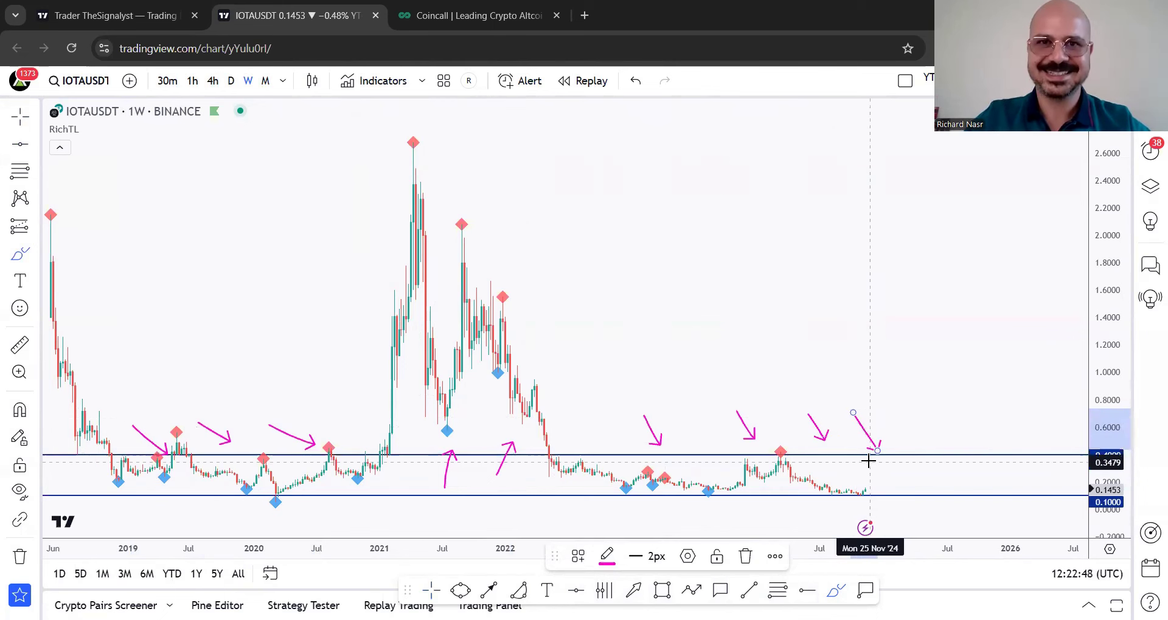
key("ctrl+z")
key("ctrl+z")
key("ctrl+z")
key("ctrl+z")
key("ctrl+z")
key("ctrl+z")
key("ctrl+z")
Brush a loop around the price range since late 2022 and a path from the latest candles up to the 0.4000 line, and undo both.
mouse_move(829, 456)
left_mouse_down()
mouse_move(683, 455)
mouse_move(691, 501)
mouse_move(904, 494)
mouse_move(792, 462)
left_mouse_up()
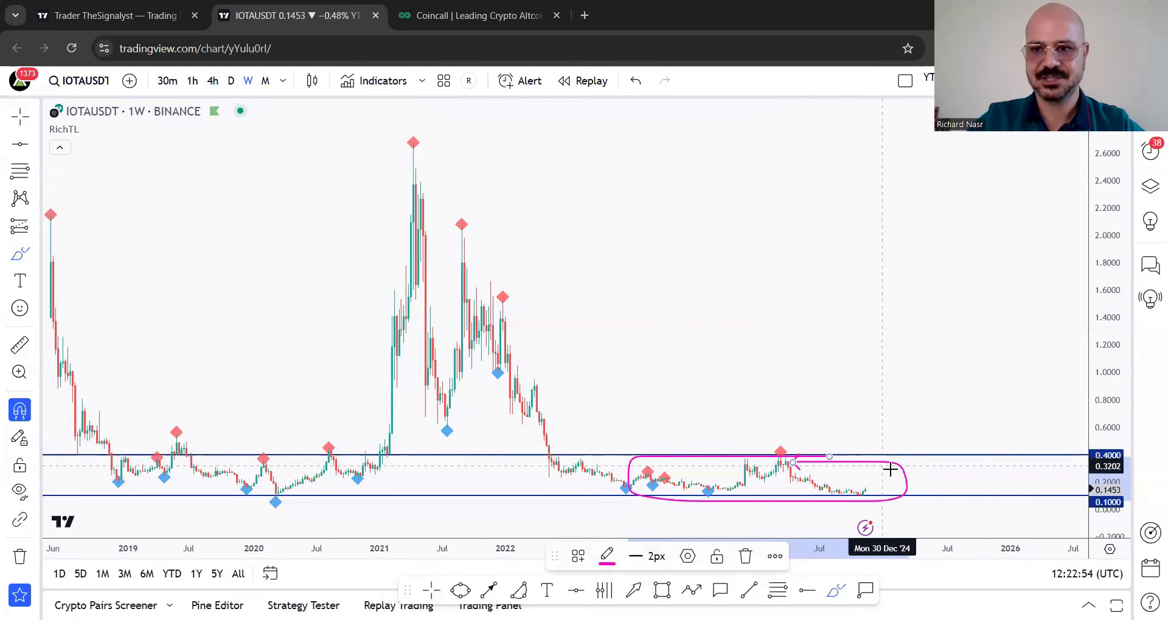
key("ctrl+z")
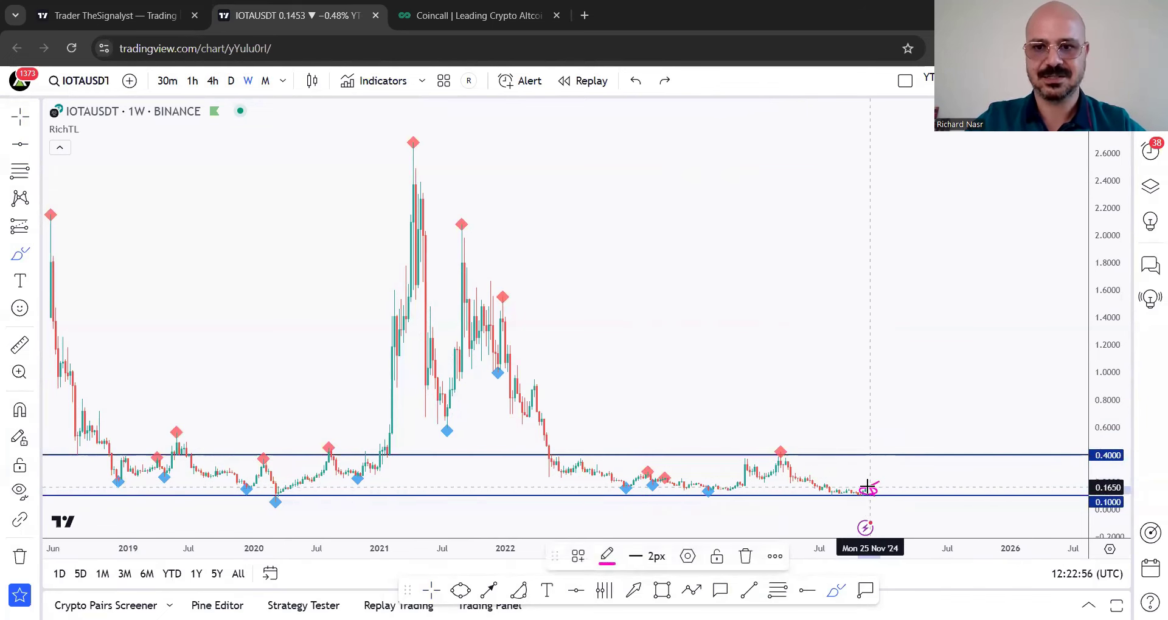
mouse_move(859, 494)
left_mouse_down()
mouse_move(873, 499)
mouse_move(899, 446)
left_mouse_up()
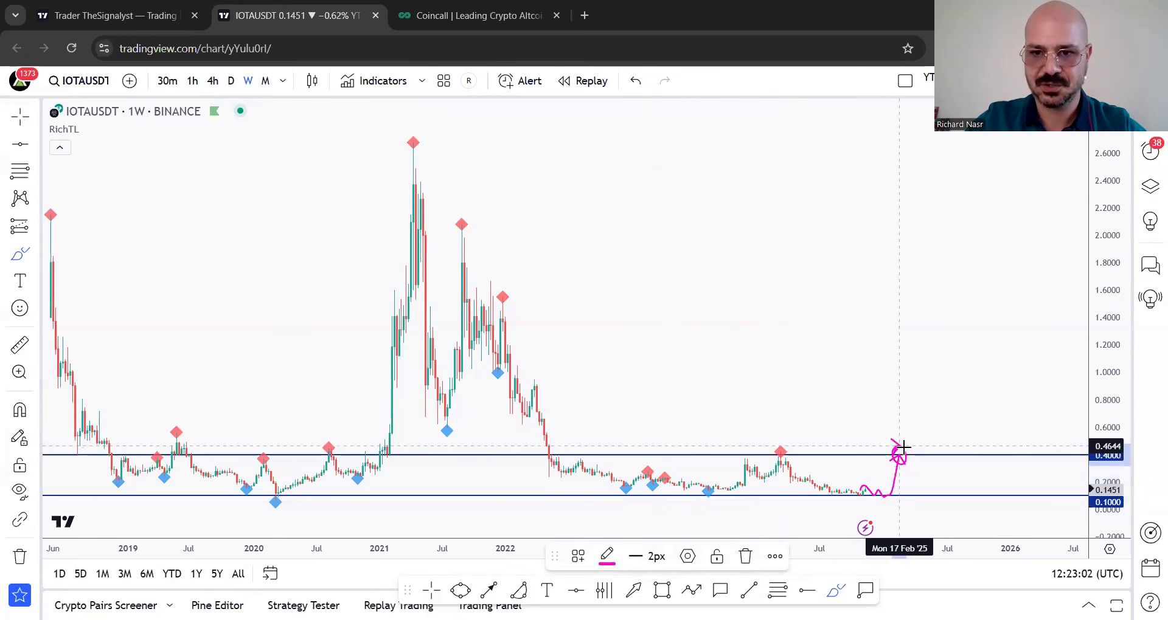
key("ctrl+z")
key("ctrl+z")
Brush a projected breakout path up to about 1.8 in 2025 and an arrow along the 2021 rally, and undo both.
mouse_move(864, 493)
left_mouse_down()
mouse_move(872, 418)
mouse_move(897, 456)
mouse_move(940, 265)
left_mouse_up()
left_click_drag(372, 460, 405, 172)
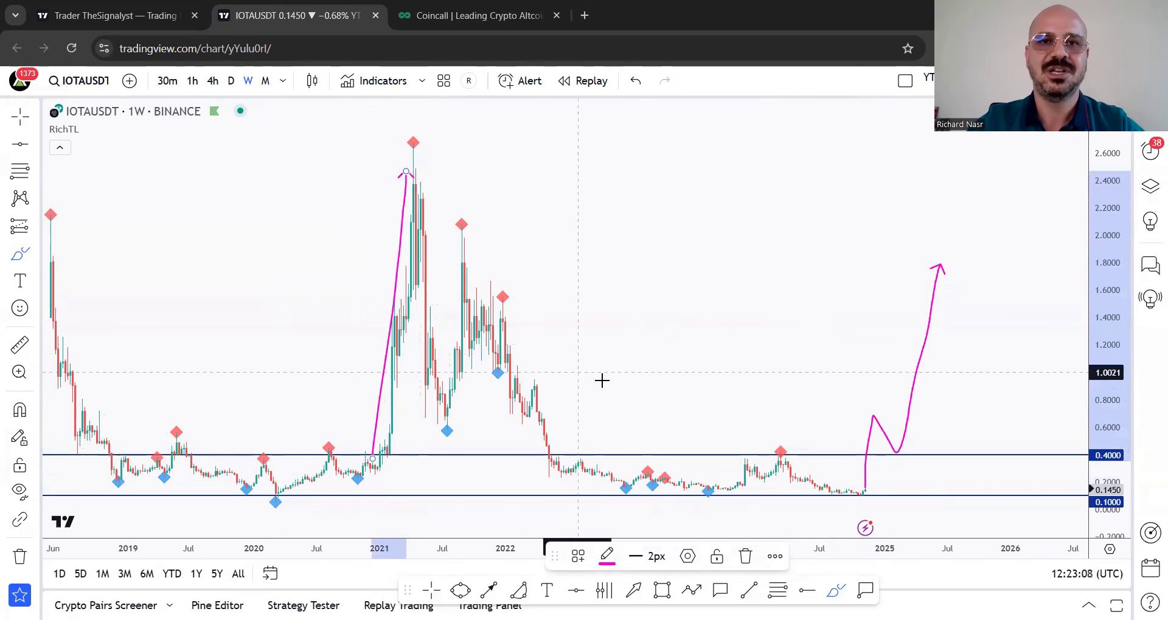
key("ctrl+z")
key("ctrl+z")
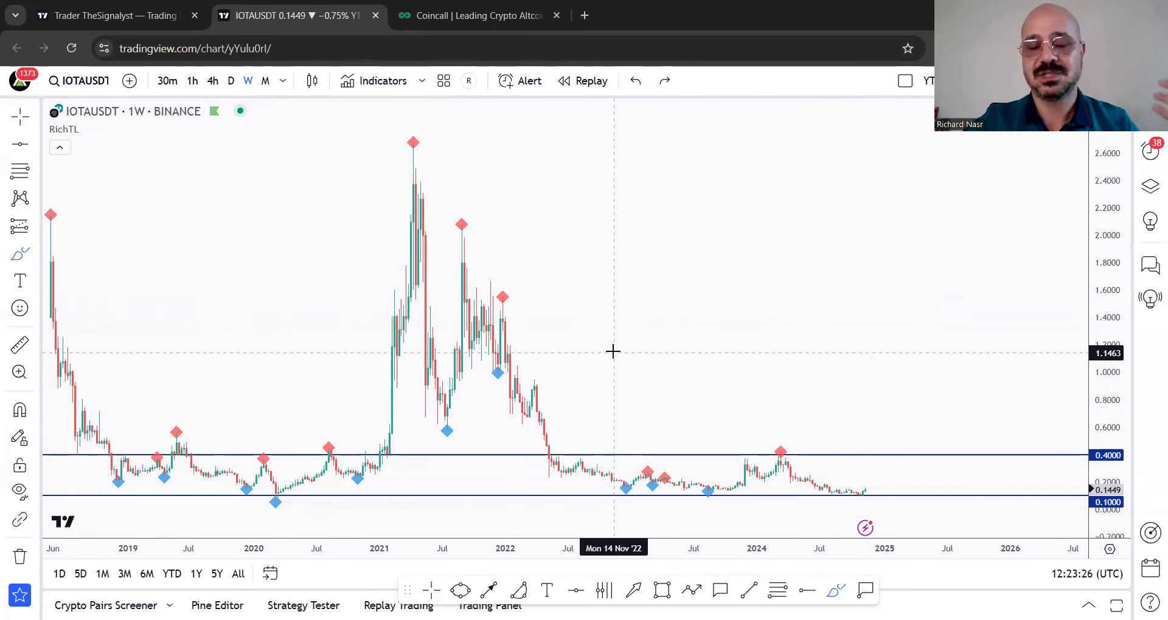
Switch the chart to the daily timeframe.
left_click(232, 80)
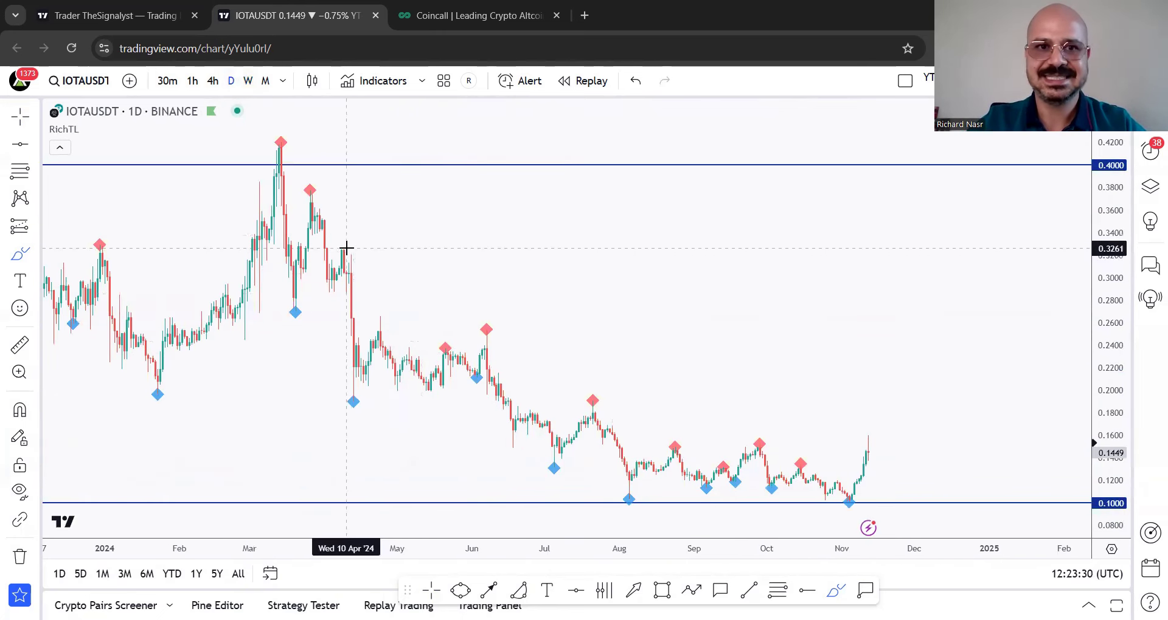
left_click_drag(322, 142, 351, 172)
key("ctrl+z")
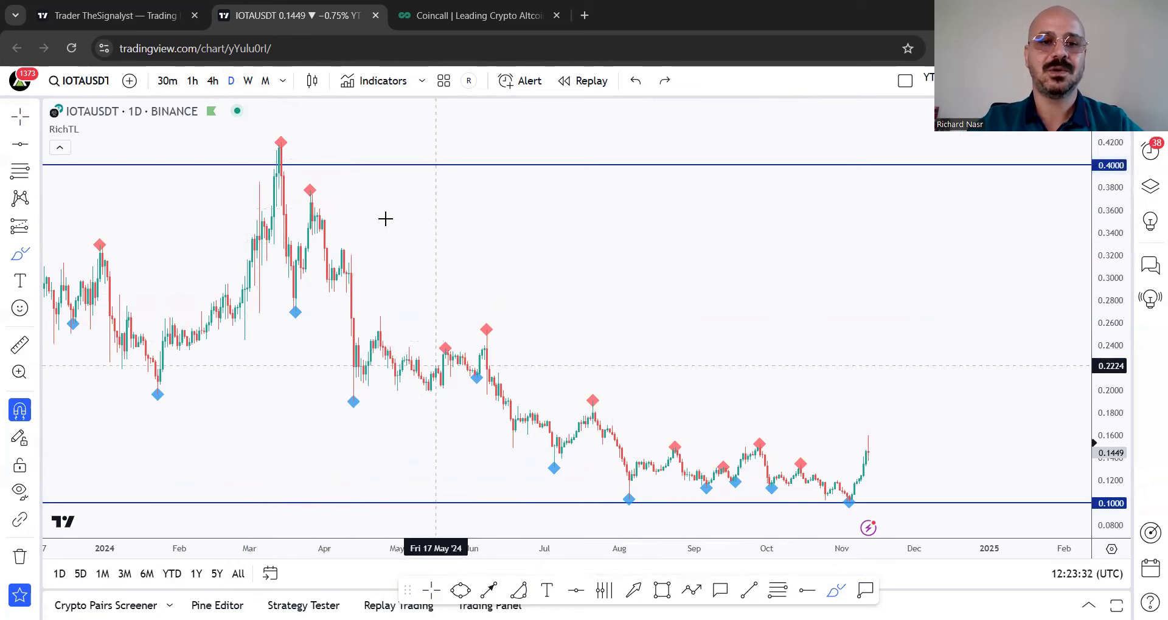
Brush arrows following the decline from the March 2024 peak, both above and among the candles, and undo them all.
left_click_drag(306, 141, 325, 156)
left_click_drag(379, 200, 402, 219)
left_click_drag(470, 255, 504, 276)
left_click_drag(579, 315, 642, 351)
left_click_drag(828, 415, 878, 430)
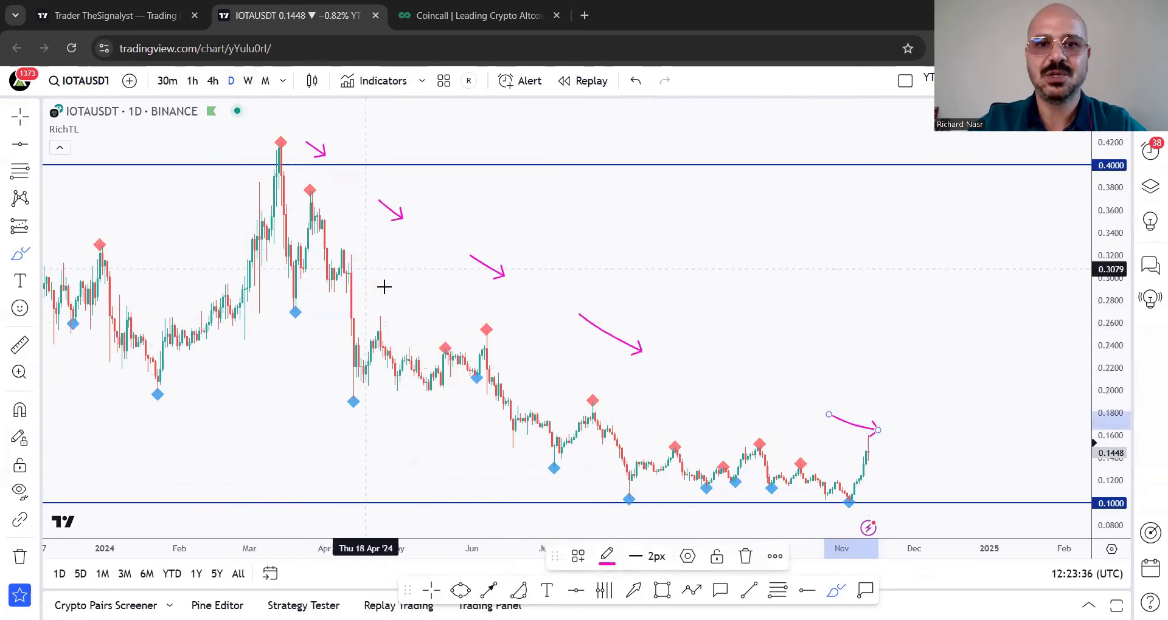
left_click_drag(429, 338, 550, 338)
left_click_drag(583, 397, 642, 396)
left_click_drag(663, 441, 771, 436)
key("ctrl+z")
key("ctrl+z")
key("ctrl+z")
key("ctrl+z")
key("ctrl+z")
key("ctrl+z")
key("ctrl+z")
key("ctrl+z")
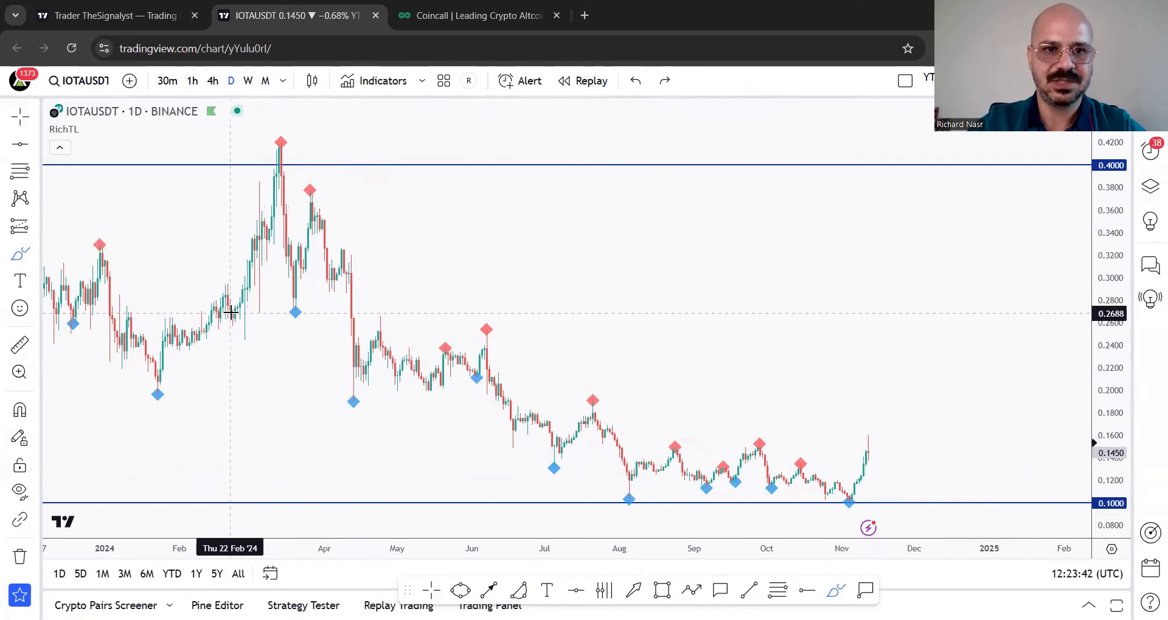
Brush a horizontal arrow at the late-March low near 0.27 and a descending arrow along the downtrend, and undo both.
left_click_drag(234, 313, 421, 313)
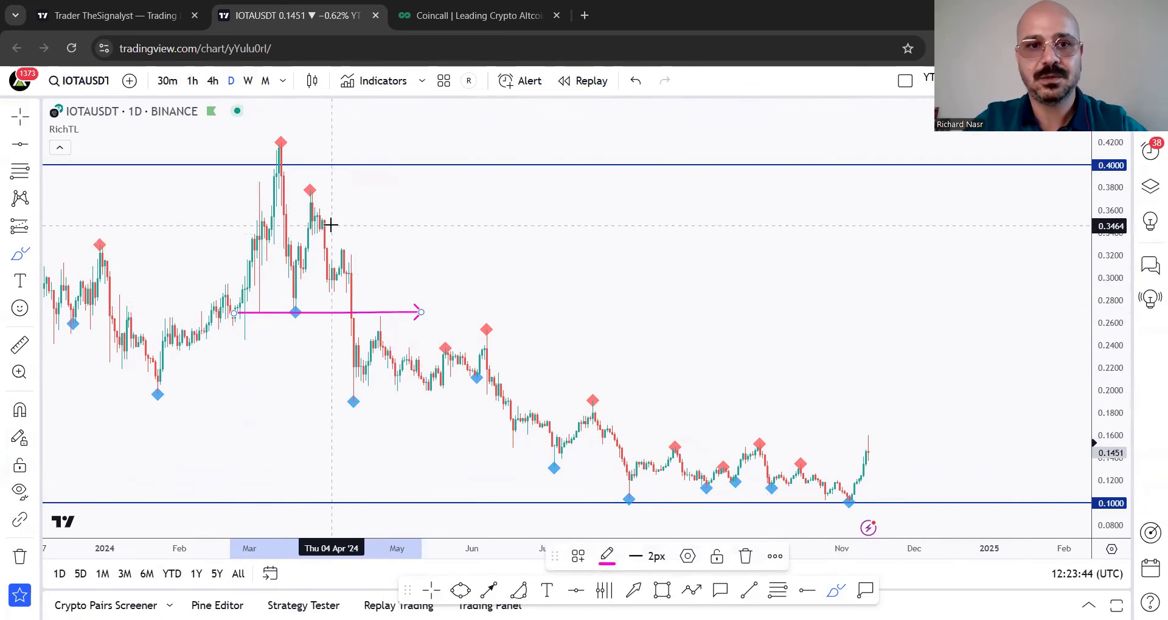
mouse_move(337, 188)
left_mouse_down()
mouse_move(355, 220)
mouse_move(970, 485)
left_mouse_up()
key("ctrl+z")
key("ctrl+z")
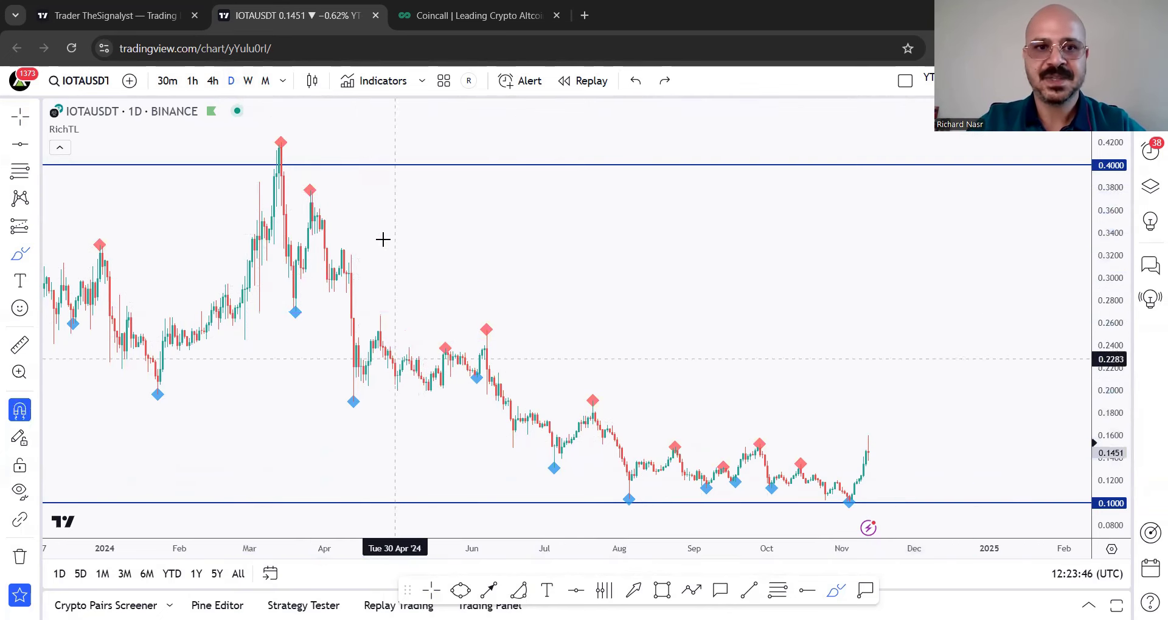
Brush arrows along each successive down-leg from the March 2024 peak and a flatter arrow over the August–November highs.
left_click_drag(280, 142, 298, 300)
left_click_drag(310, 190, 357, 399)
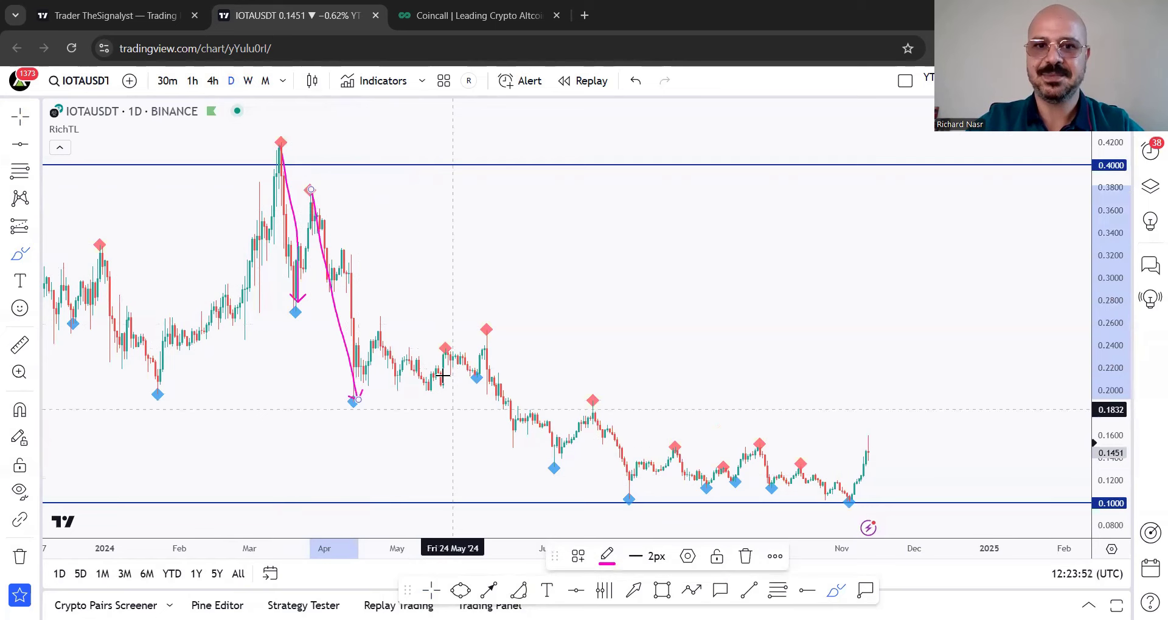
left_click_drag(458, 329, 551, 444)
mouse_move(587, 397)
left_mouse_down()
mouse_move(636, 474)
mouse_move(957, 482)
left_mouse_up()
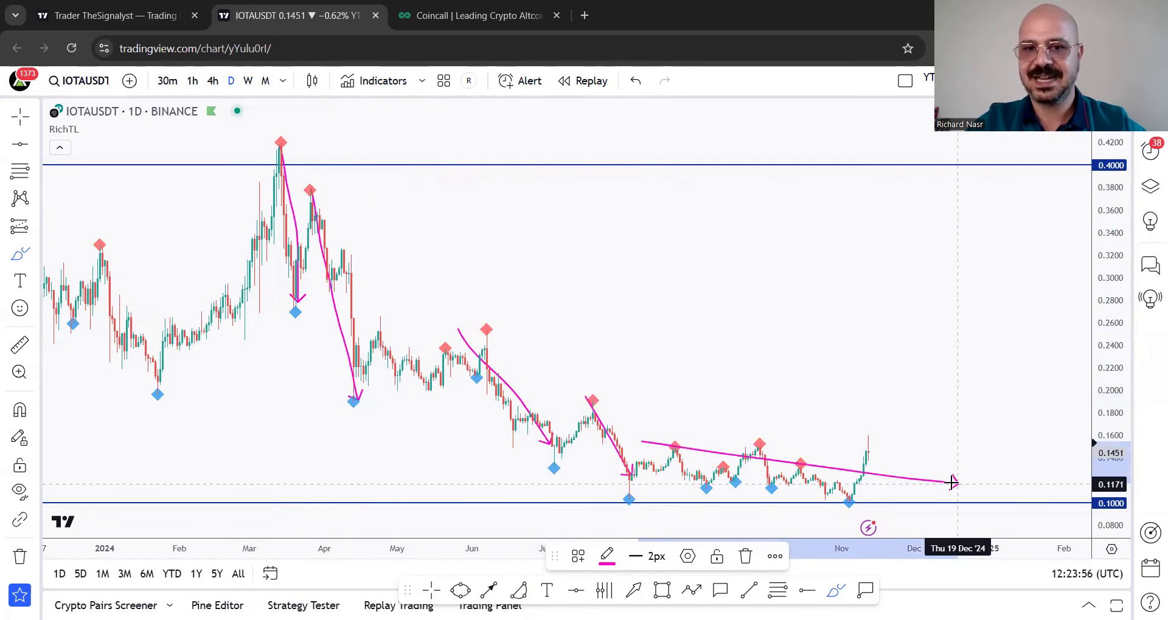
Move the five brush arrows into the empty area above the candles, side by side in order.
left_click_drag(293, 199, 549, 199)
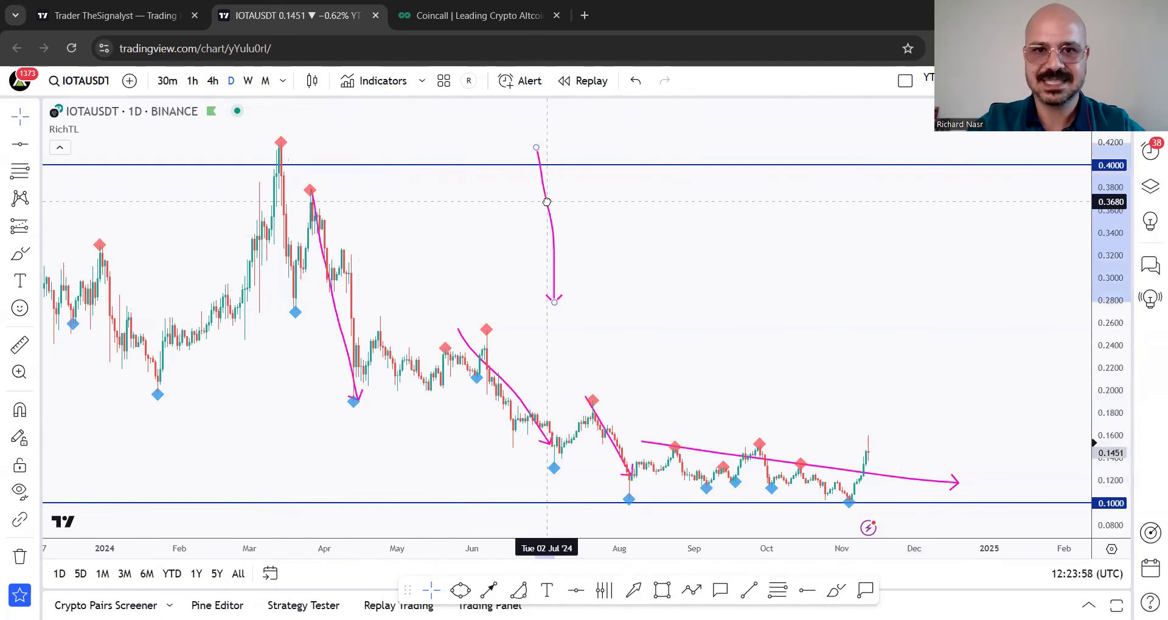
mouse_move(318, 236)
left_mouse_down()
mouse_move(454, 223)
mouse_move(559, 183)
left_mouse_up()
left_click_drag(498, 380, 617, 247)
left_click_drag(610, 436, 682, 261)
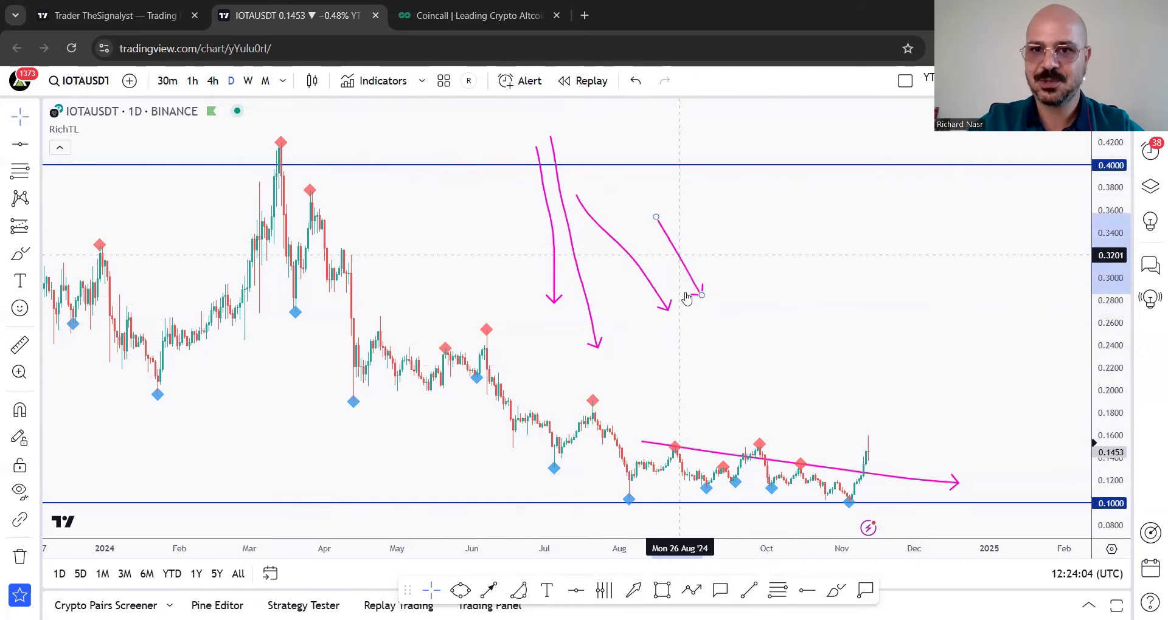
left_click_drag(700, 456, 756, 275)
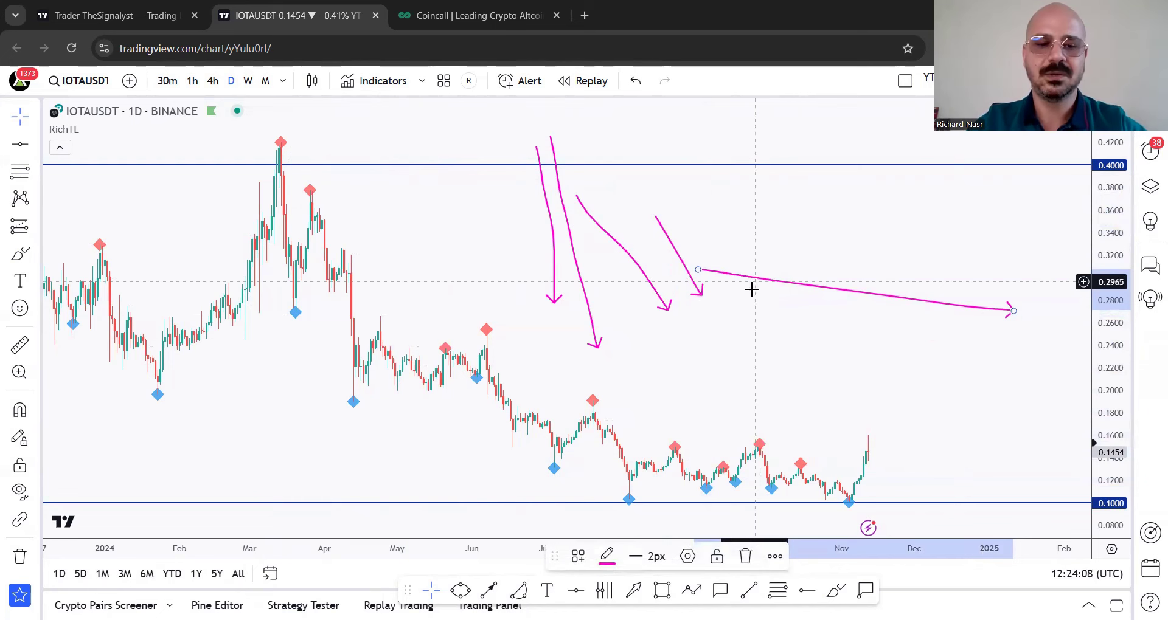
Undo the arrow moves and the brush arrows, keeping only the one on the first down-leg from the March peak.
key("ctrl+z")
key("ctrl+z")
key("ctrl+z")
key("ctrl+z")
key("ctrl+z")
key("ctrl+z")
key("ctrl+z")
key("ctrl+z")
key("ctrl+z")
Draw a thin rectangle zone over the August and September highs from 12 Jul 2024 to December 2024, with its lower edge at 0.1420.
scroll(685, 413, "up", 2)
left_click(661, 591)
left_click(465, 444)
left_click(914, 456)
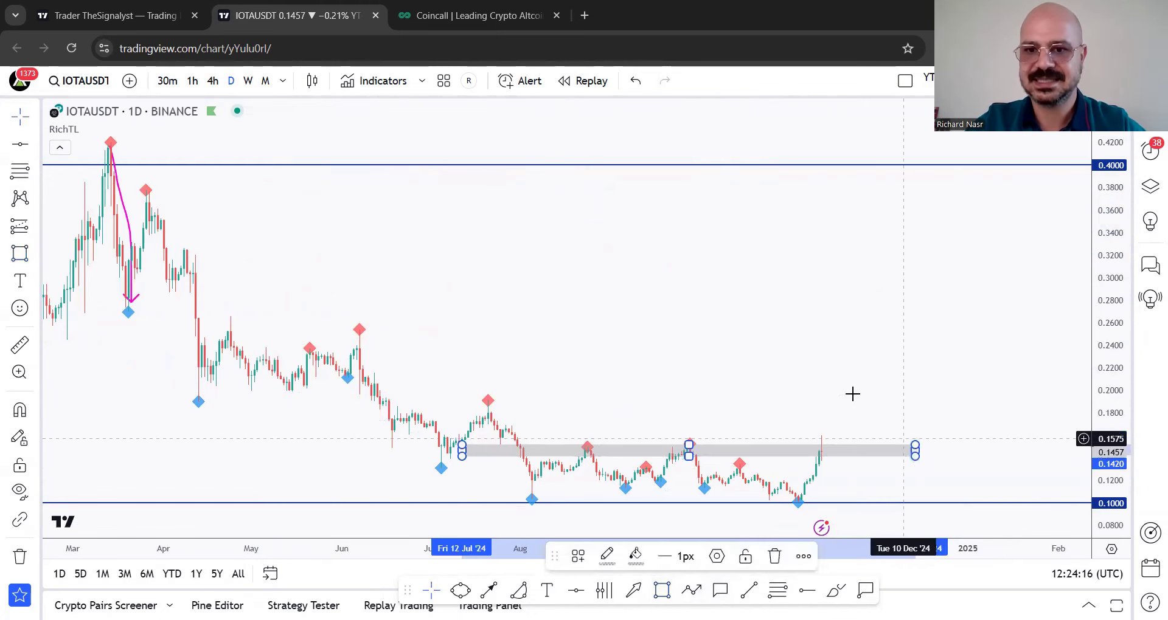
left_click(852, 394)
Brush marks at the latest candles breaking the grey zone and at the swings around and below it, and undo them.
left_click(837, 596)
left_click_drag(824, 454, 837, 404)
key("ctrl+z")
mouse_move(737, 452)
left_mouse_down()
mouse_move(708, 448)
mouse_move(529, 495)
mouse_move(888, 476)
mouse_move(717, 441)
left_mouse_up()
left_click_drag(514, 504, 684, 496)
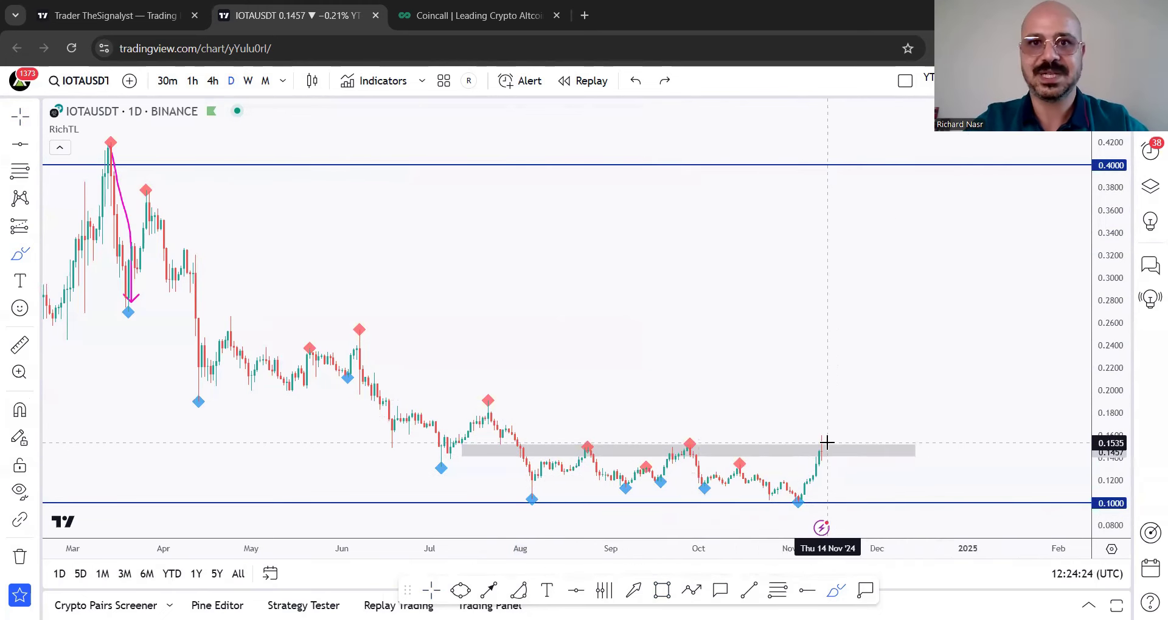
Brush a zigzag rally projection, two falling channel lines, a rising arrow and a loop around the 0.4000 level, and undo them all.
mouse_move(821, 463)
left_mouse_down()
mouse_move(826, 412)
mouse_move(852, 446)
mouse_move(929, 351)
mouse_move(1013, 308)
mouse_move(1041, 224)
left_mouse_up()
left_click_drag(152, 180, 704, 478)
left_click_drag(172, 352, 757, 538)
left_click_drag(843, 474, 1041, 176)
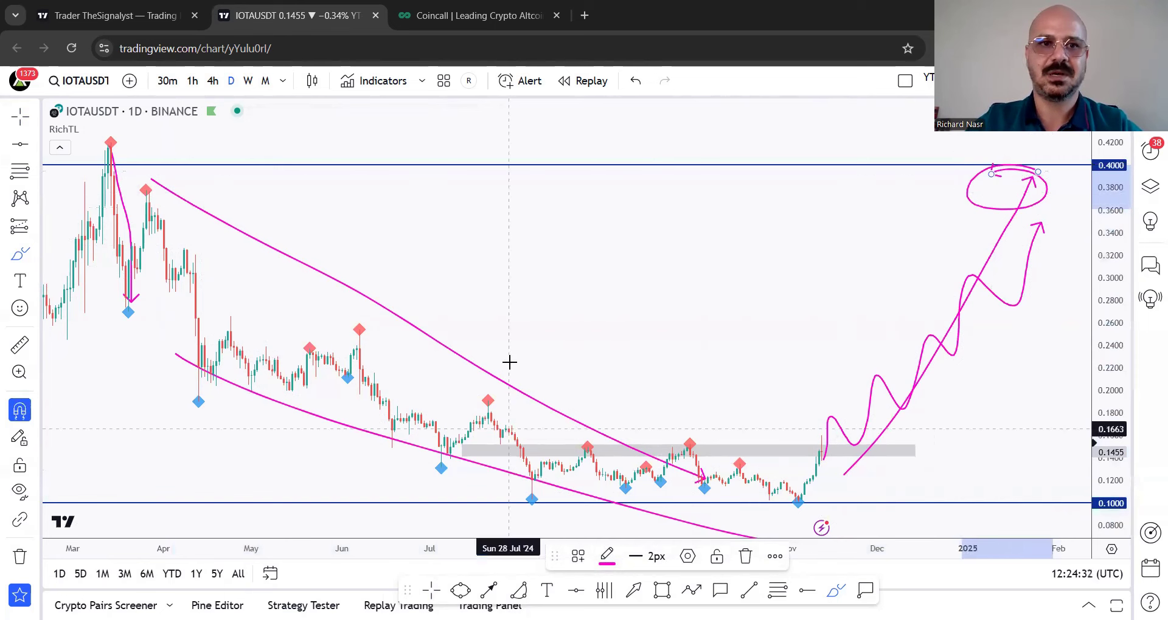
key("ctrl+z")
key("ctrl+z")
key("ctrl+z")
key("ctrl+z")
key("ctrl+z")
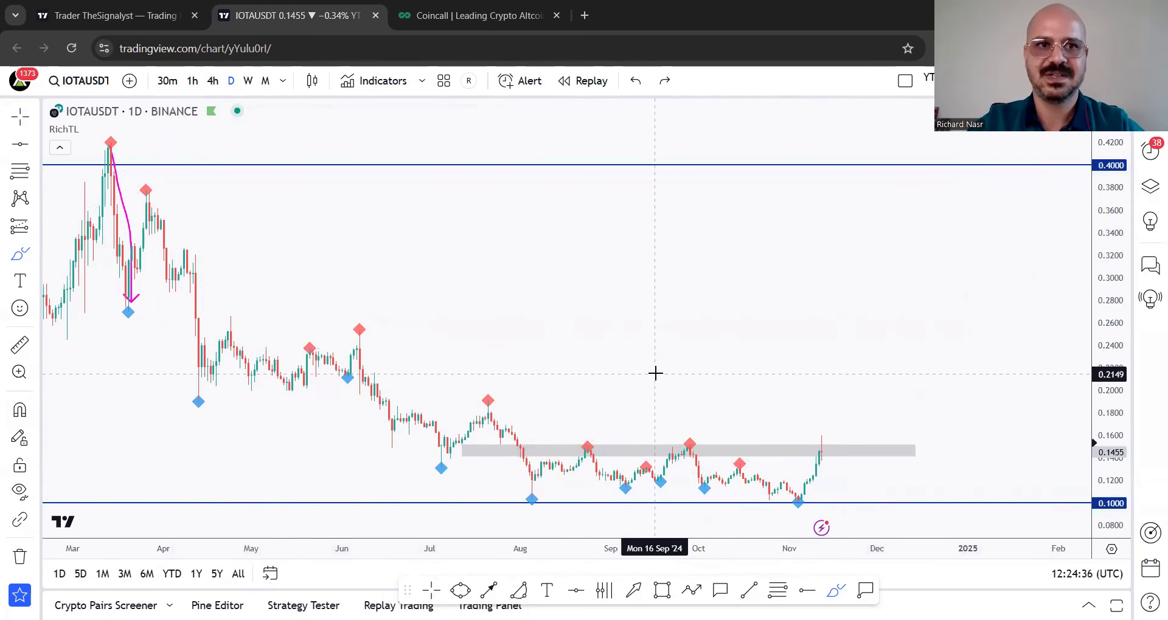
Brush strokes below the grey zone from August onward and a rising path to its right, and undo them.
scroll(655, 374, "up", 6)
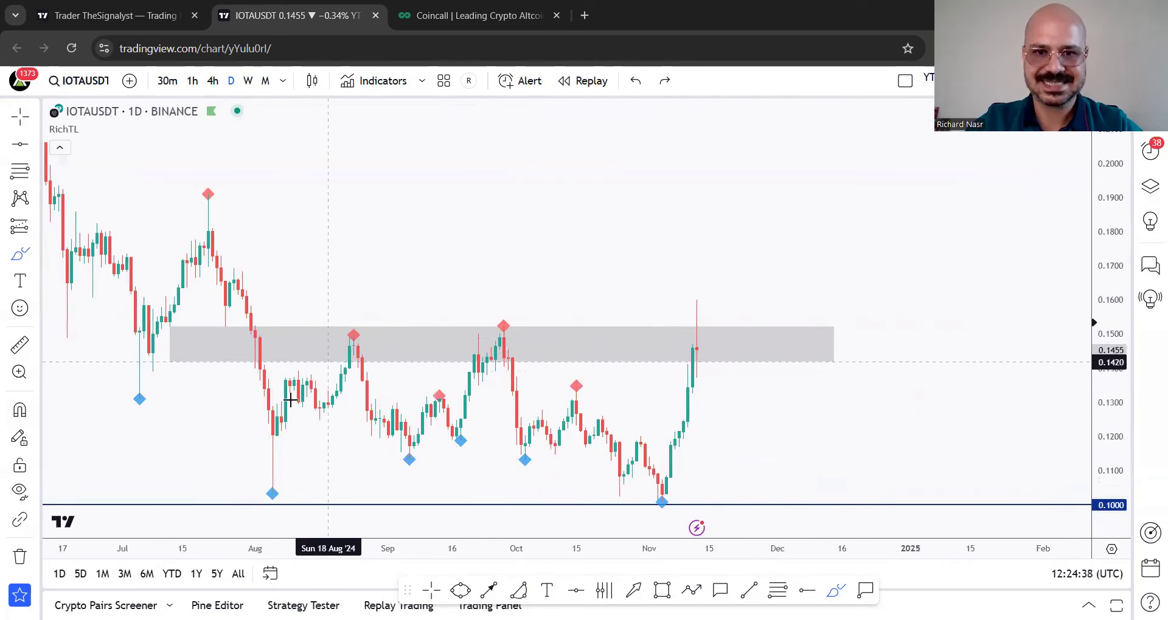
mouse_move(329, 385)
left_mouse_down()
mouse_move(568, 357)
mouse_move(800, 461)
mouse_move(815, 492)
left_mouse_up()
scroll(840, 380, "down", 6)
mouse_move(475, 520)
left_mouse_down()
mouse_move(742, 357)
mouse_move(943, 167)
mouse_move(1091, 350)
left_mouse_up()
mouse_move(1061, 450)
left_mouse_down()
mouse_move(1035, 451)
mouse_move(1064, 456)
left_mouse_up()
key("ctrl+z")
key("ctrl+z")
key("ctrl+z")
key("Escape")
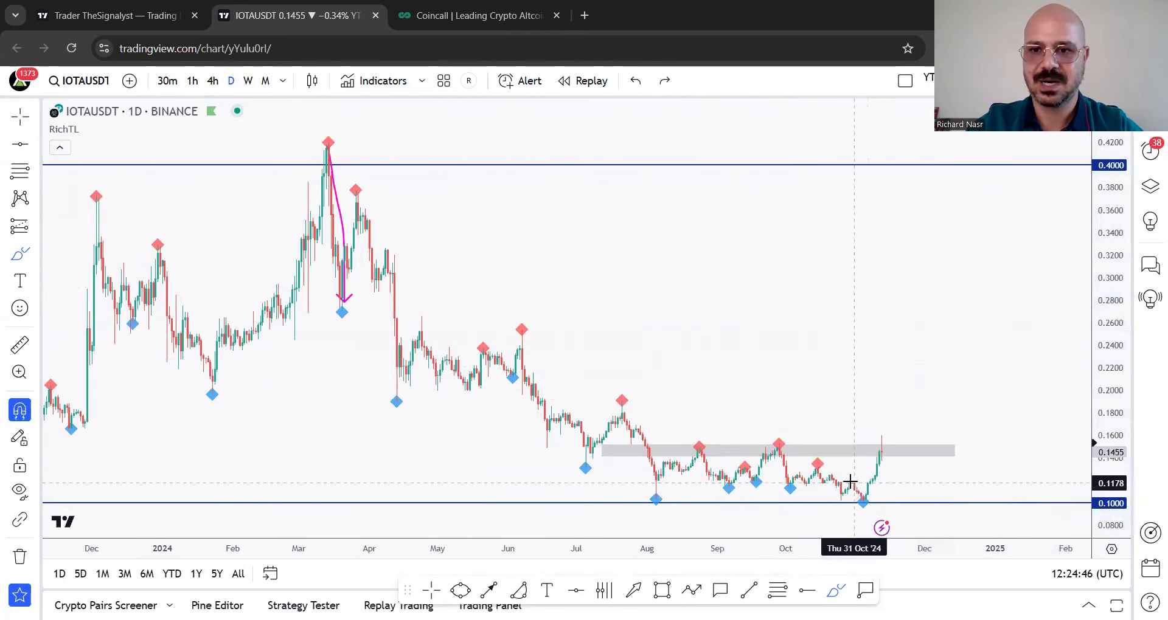
Check the 1-hour chart for the grey zone and the recent rally, and return to the daily chart.
left_click_drag(819, 317, 762, 316)
scroll(762, 317, "up", 2)
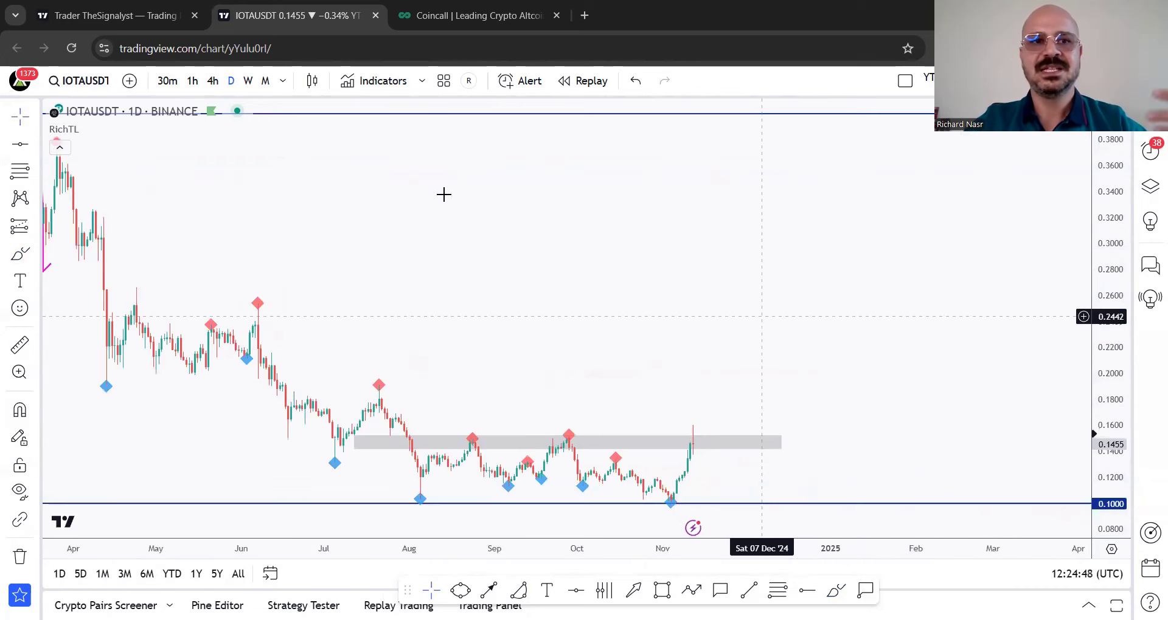
left_click(192, 81)
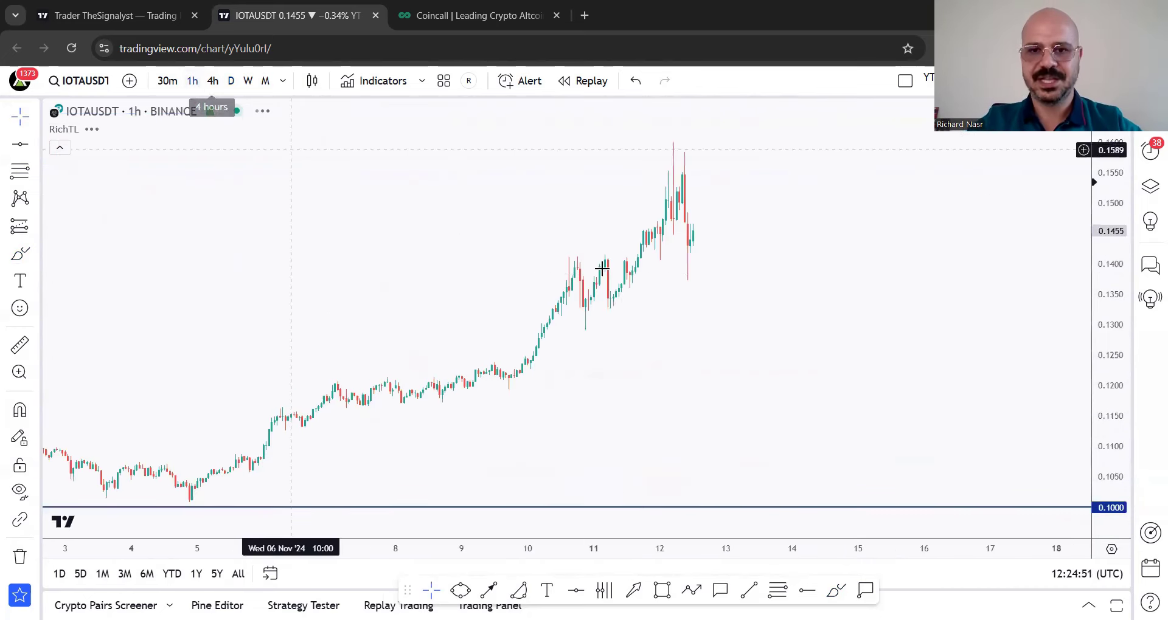
scroll(495, 310, "down", 5)
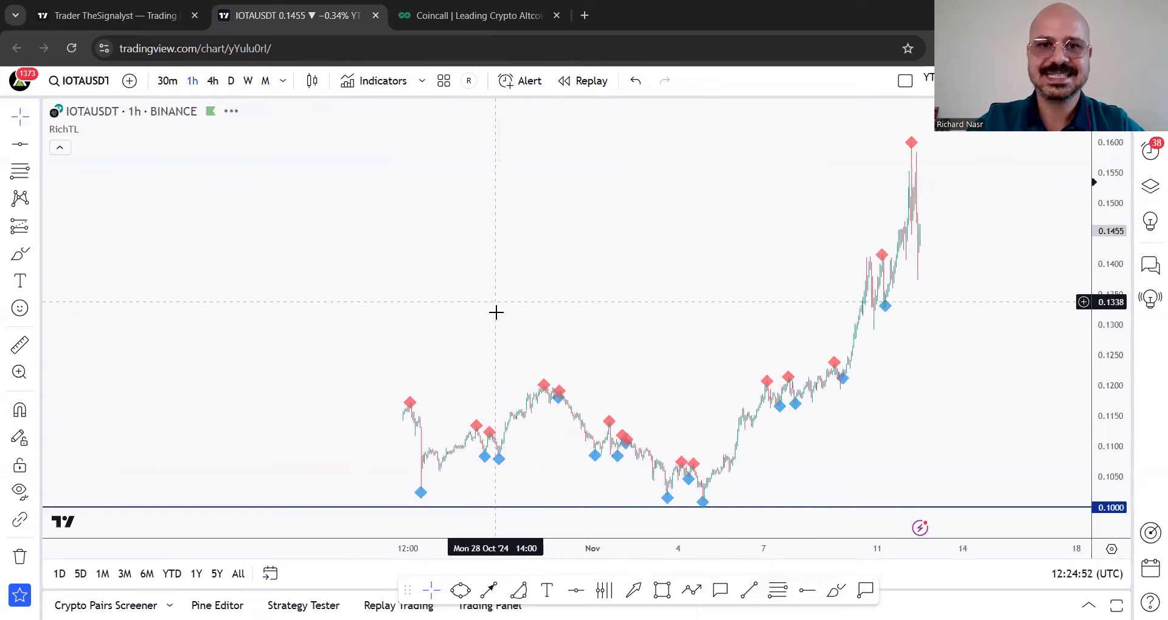
left_click(231, 80)
scroll(697, 419, "up", 5)
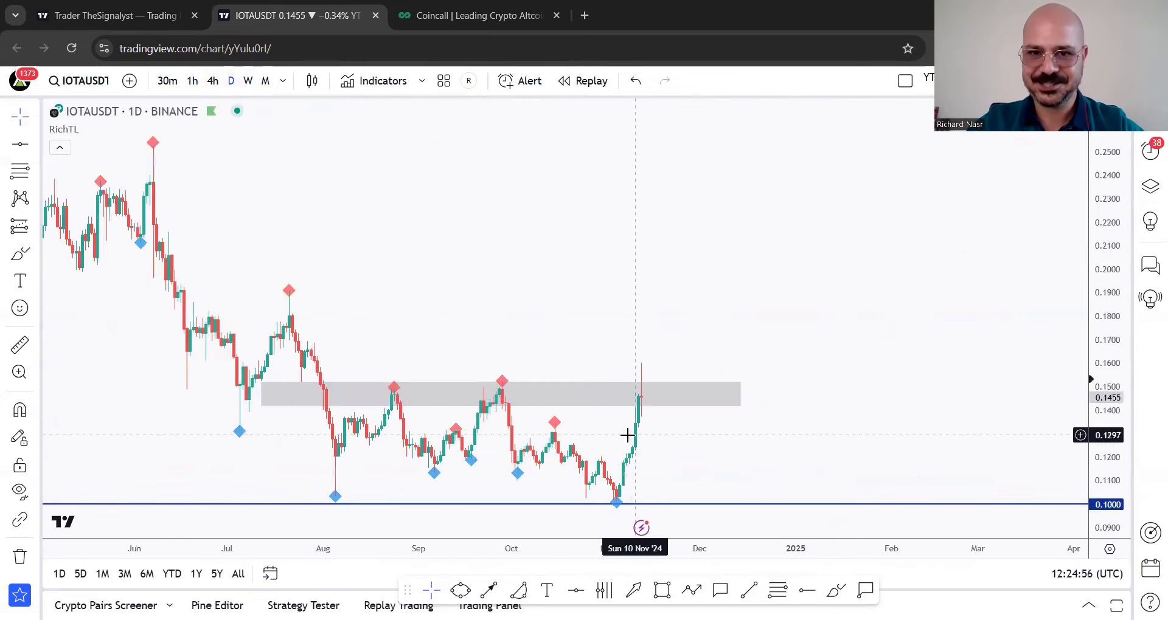
Make the grey zone visible on hourly timeframes and switch to the 4-hour chart.
double_click(577, 403)
left_click(654, 288)
left_click(462, 386)
left_click(212, 81)
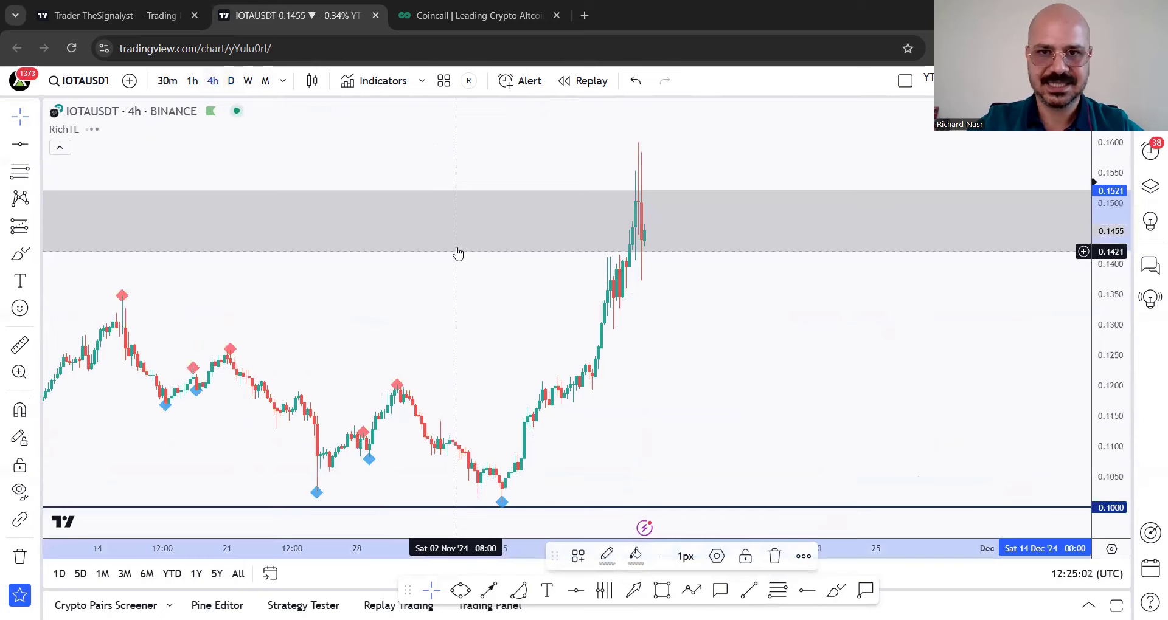
Raise the grey zone's lower edge to about 0.1487 and extend its end to early January 2025.
scroll(855, 316, "down", 5)
left_click_drag(695, 143, 481, 158)
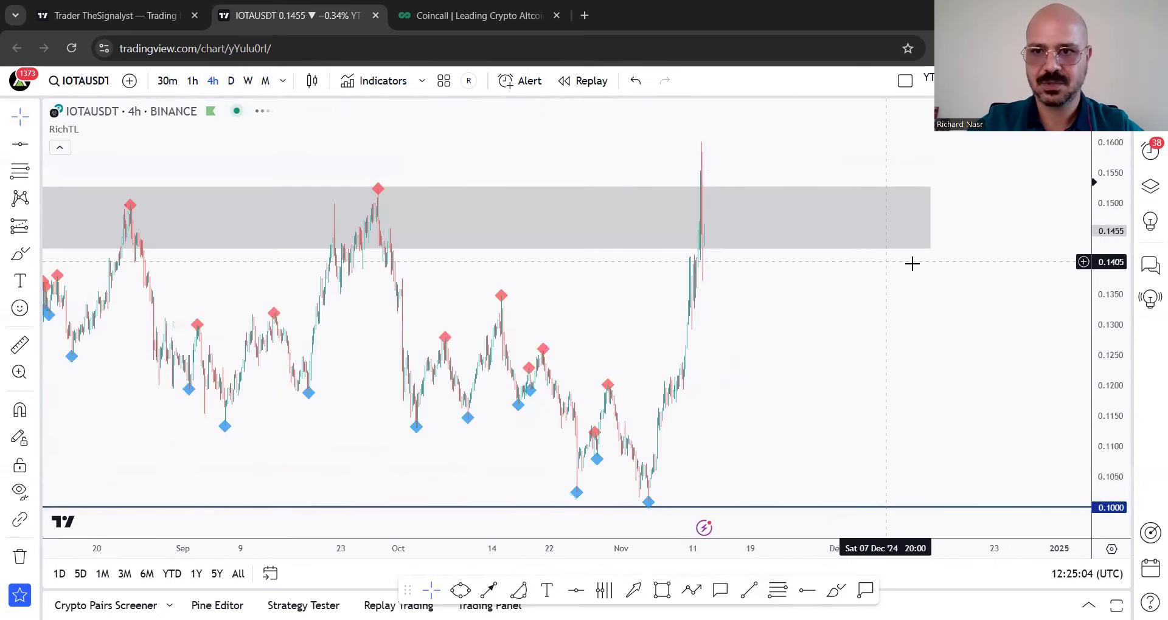
left_click_drag(931, 252, 1071, 209)
left_click(894, 289)
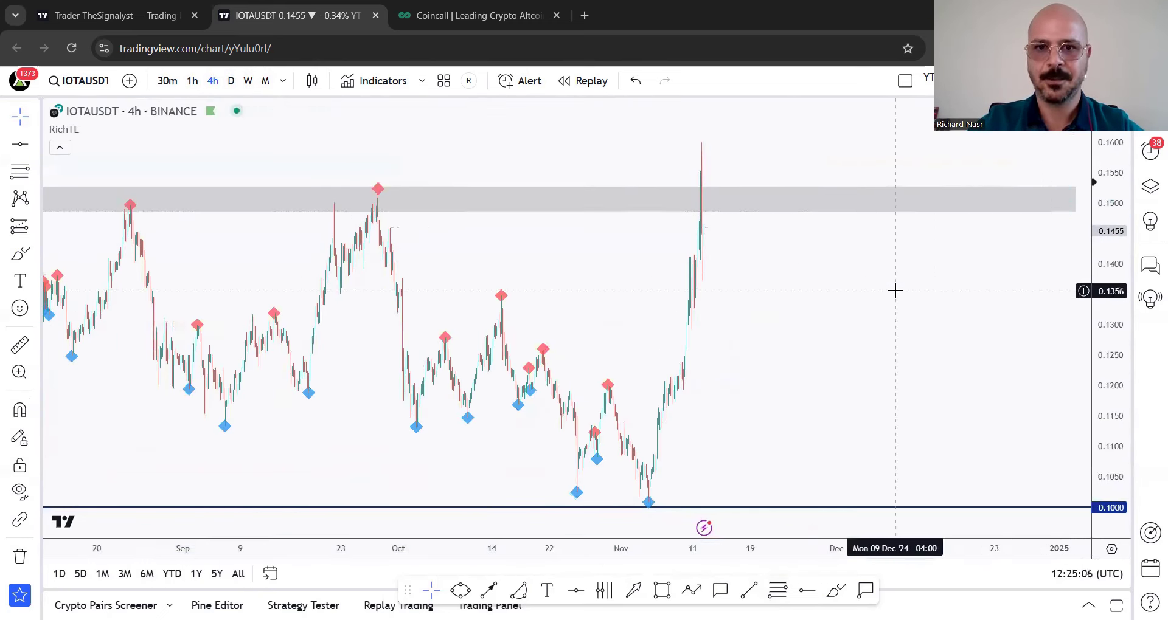
Switch to the 1-hour timeframe and bring the decline from 30 October to 5 November into view.
scroll(723, 425, "left", 5)
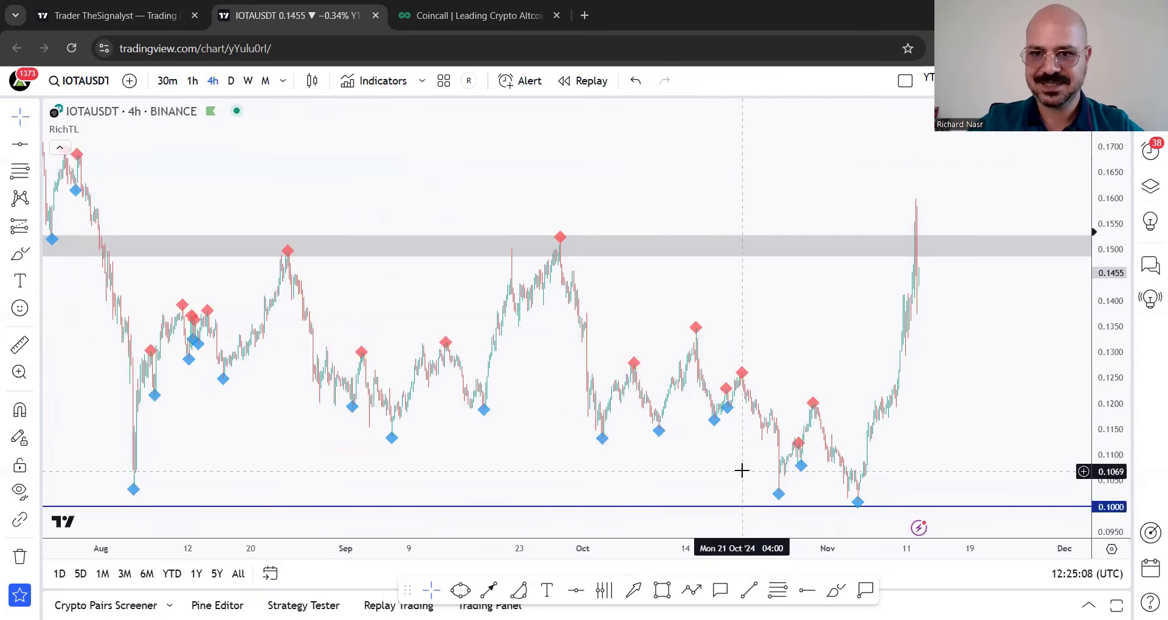
scroll(740, 471, "up", 3)
left_click(193, 80)
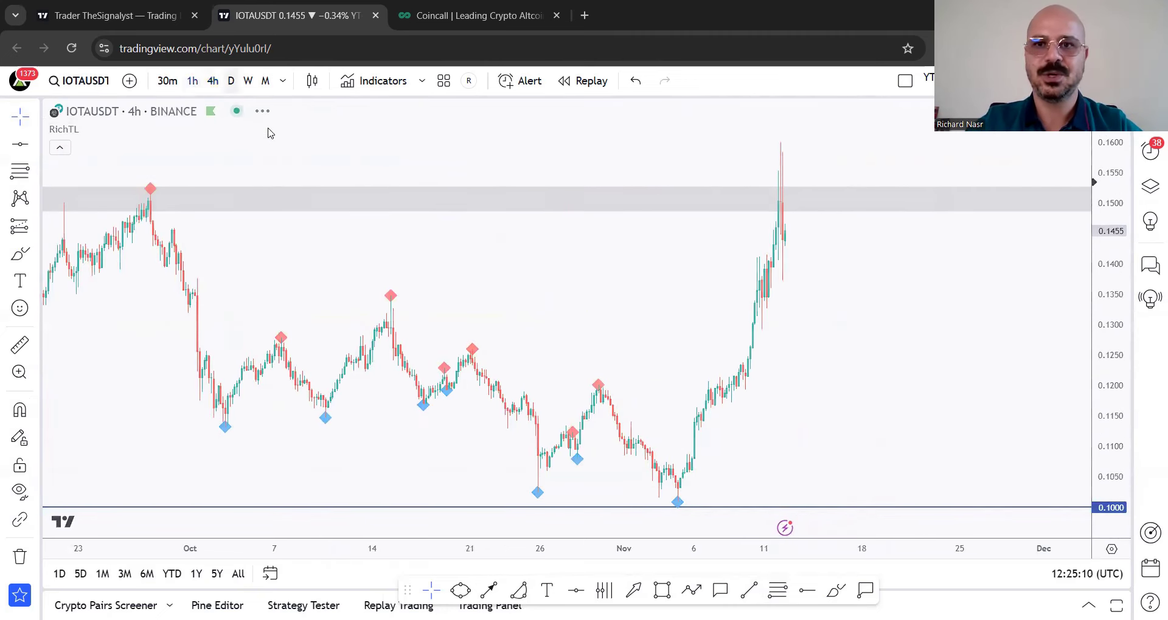
left_click_drag(536, 479, 771, 383)
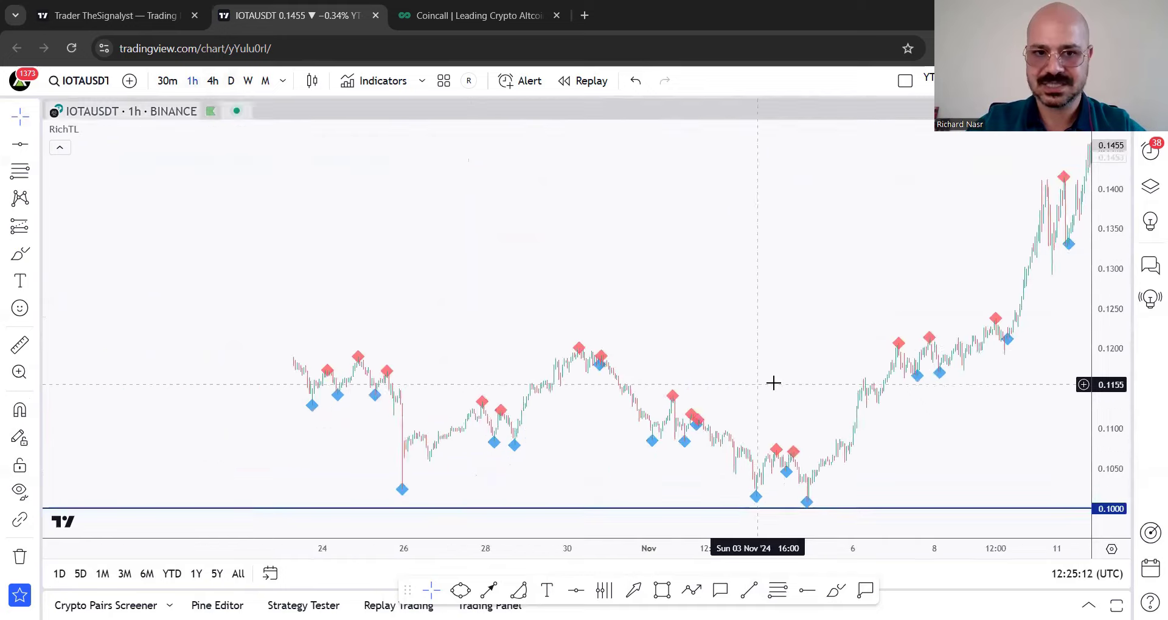
scroll(686, 405, "up", 3)
Draw a falling trendline from the 30 October high to the 0.1000 line and a thin rectangle at 0.1068 to 0.1080 from 3 to 6 November.
left_click(190, 334)
left_click(733, 508)
left_click(603, 382)
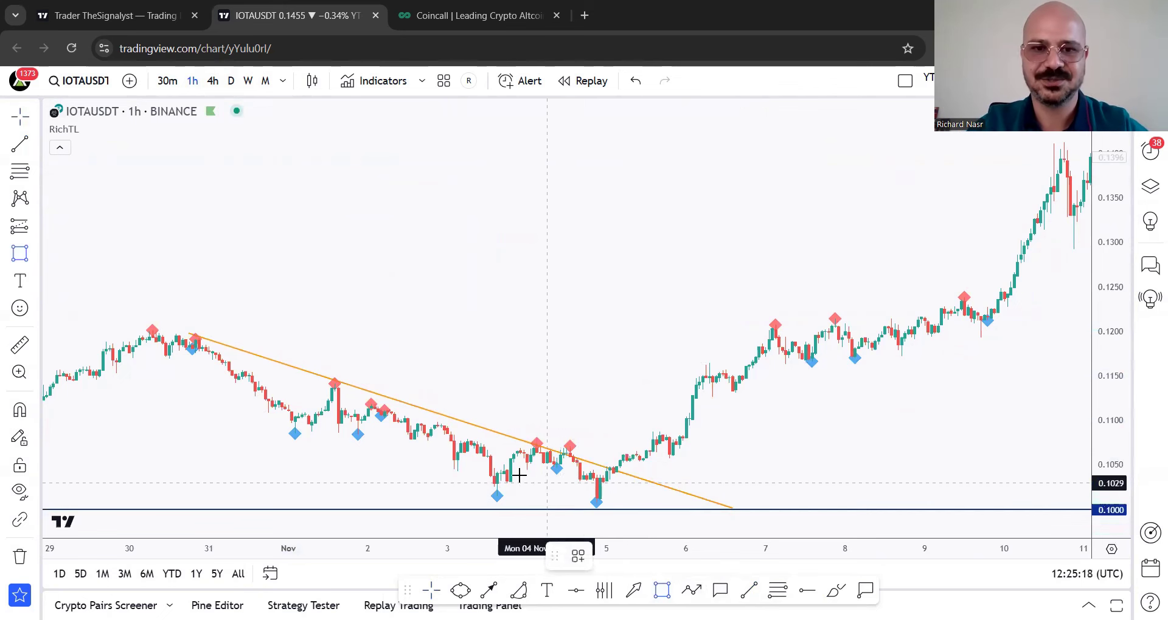
left_click(716, 450)
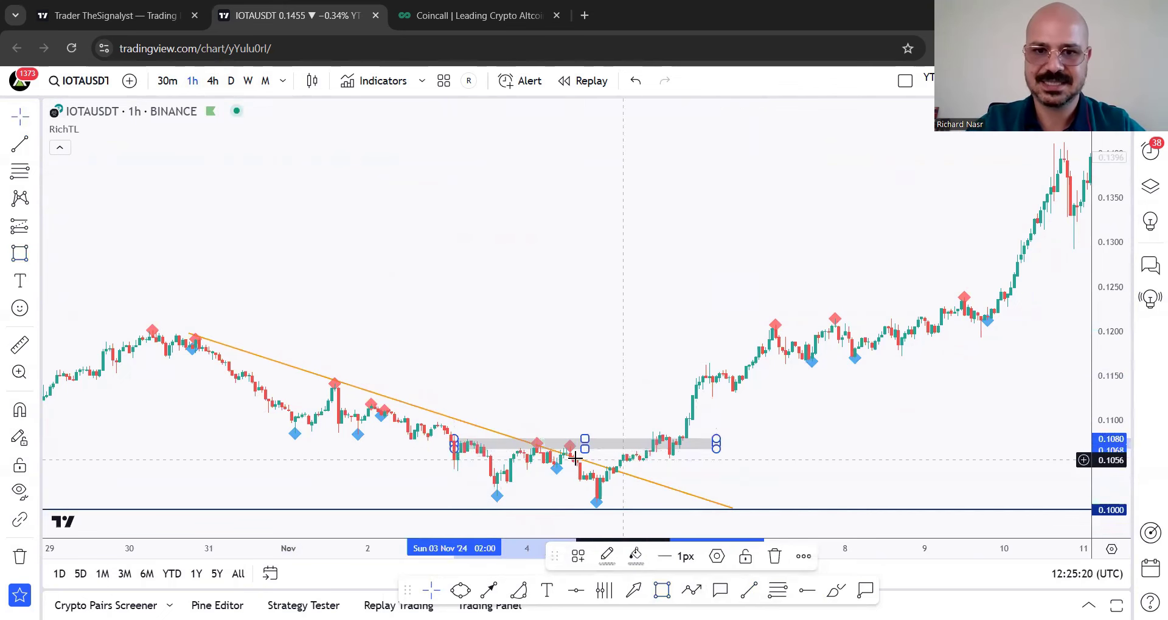
left_click(627, 363)
left_click_drag(560, 279, 536, 281)
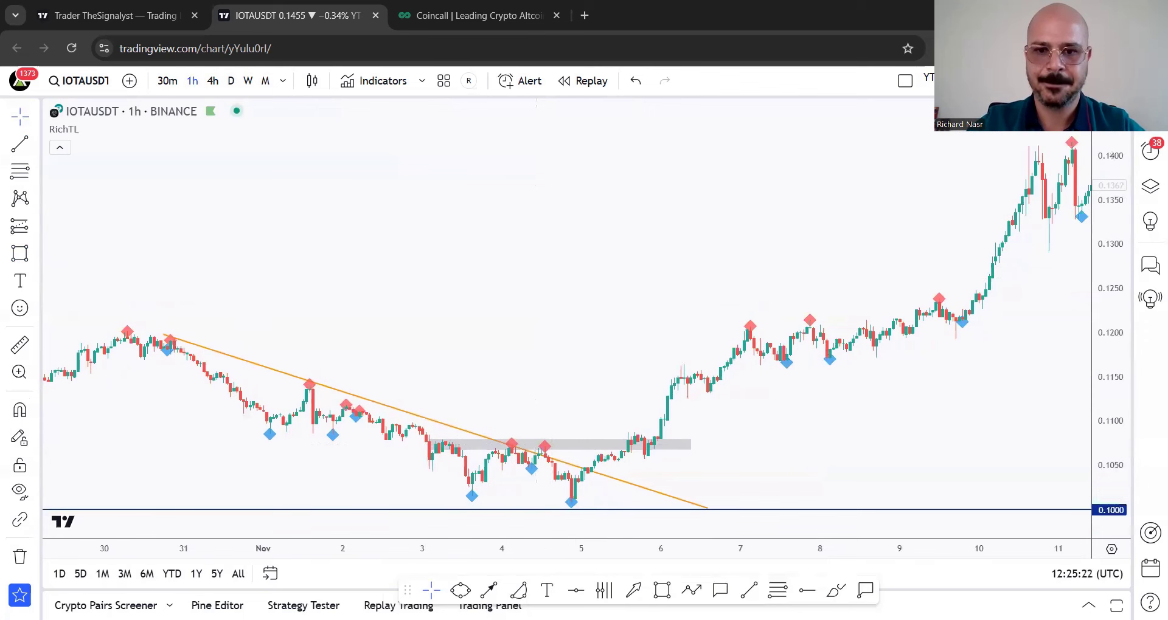
Draw a small rectangle at 0.1164 to 0.1178 below the 30 October highs and delete it.
left_click(93, 363)
left_click(210, 351)
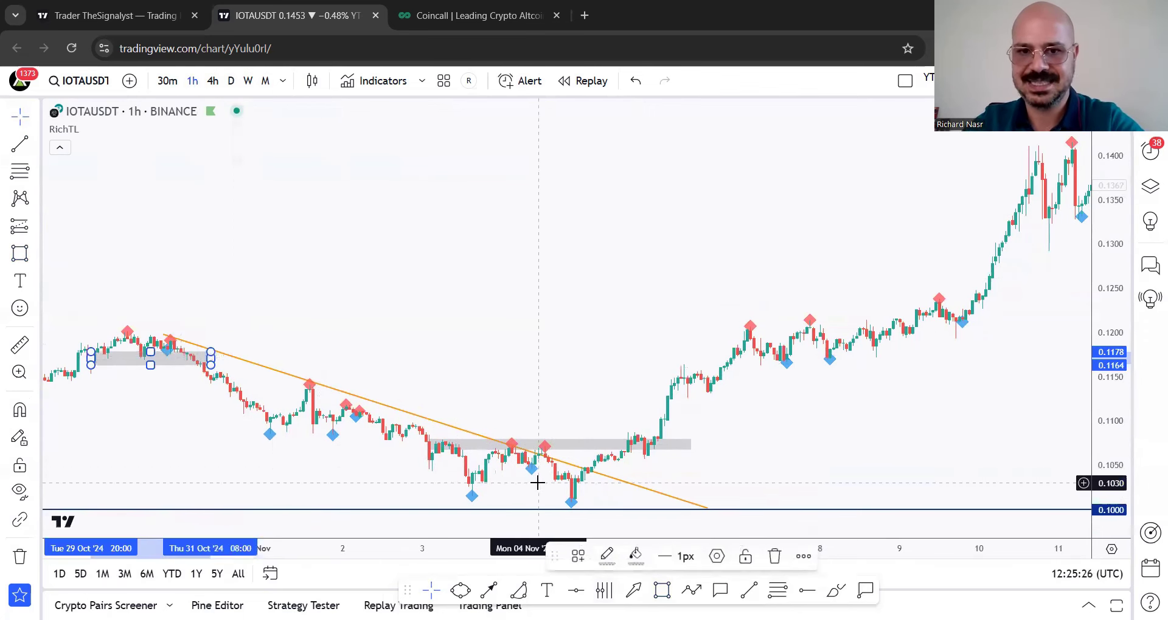
key("Delete")
left_click(532, 449)
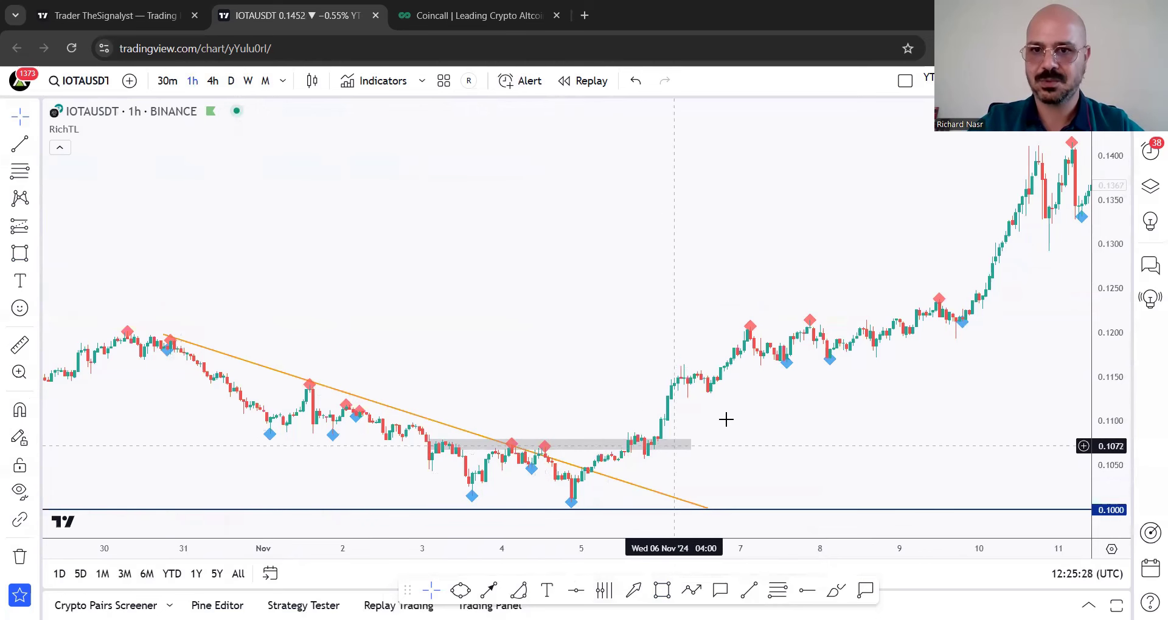
Delete the thin rectangle near the early November lows and the falling trendline.
left_click_drag(936, 230, 720, 231)
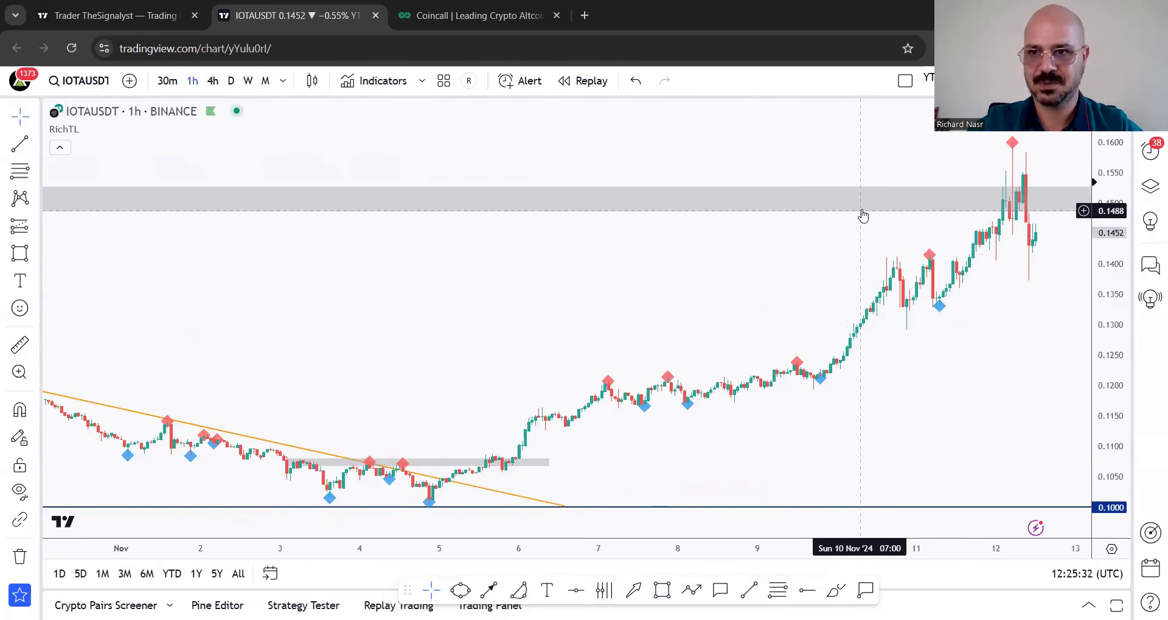
left_click_drag(839, 273, 792, 274)
left_click(502, 463)
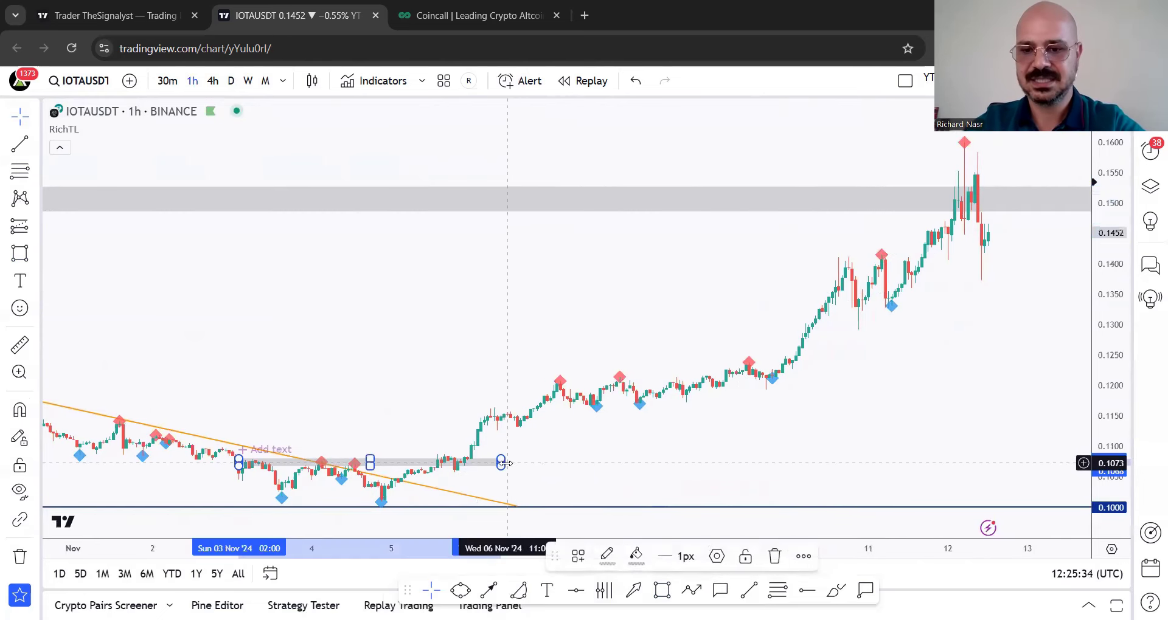
key("Delete")
left_click(470, 496)
key("Delete")
Draw a rising trendline from the 4 November low at 0.1006 to about 0.1456 on 16 November.
left_click_drag(639, 453, 472, 440)
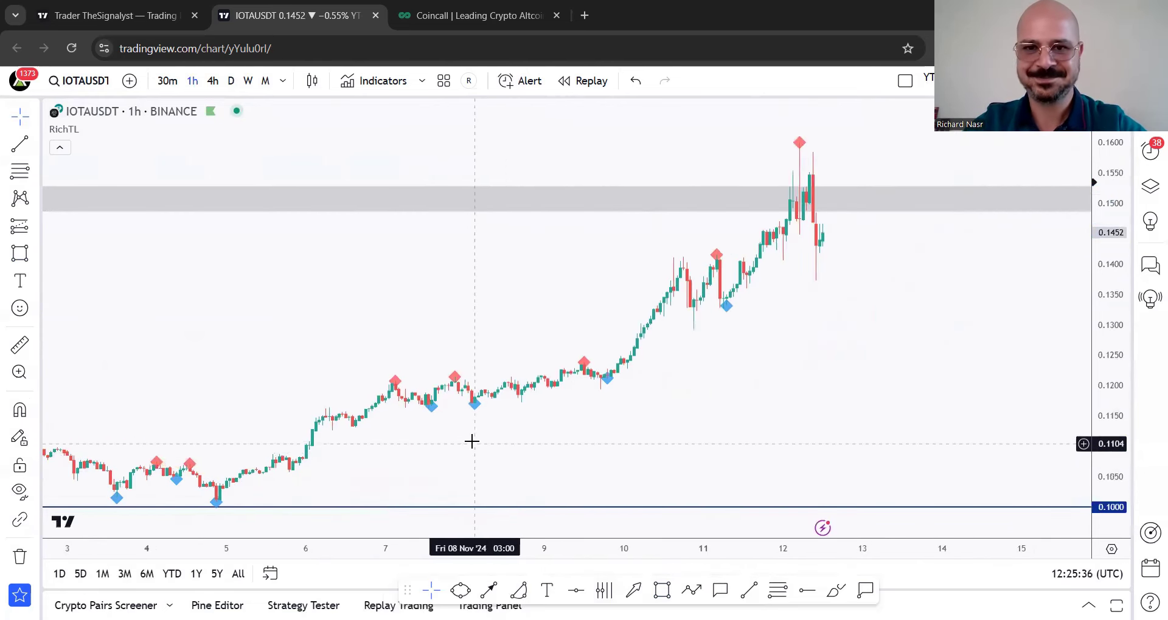
scroll(474, 426, "down", 2)
left_click_drag(474, 342, 427, 346)
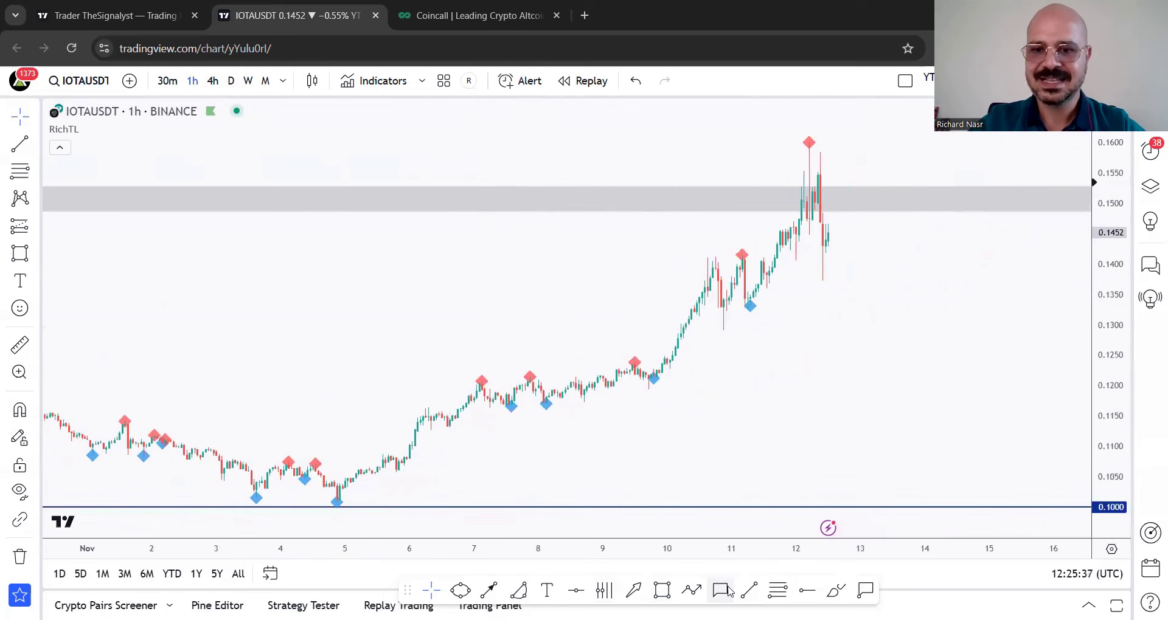
left_click(337, 501)
left_click(1071, 230)
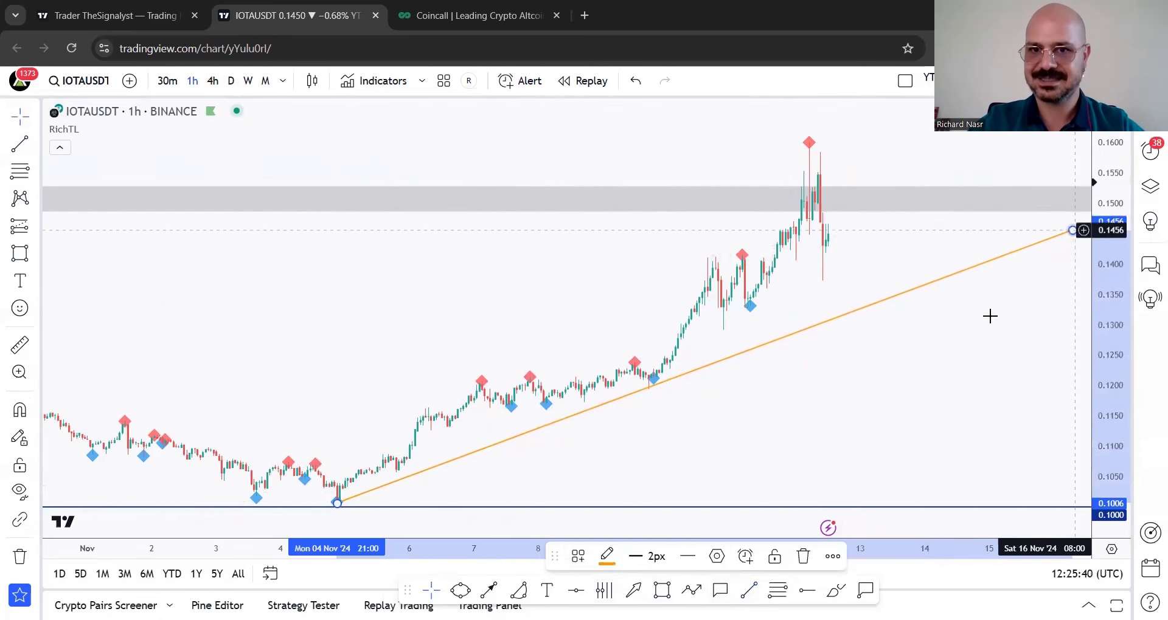
left_click(982, 325)
Brush a loop between the upper grey zone and the rising trendline around 13 November, and undo it.
left_click(835, 588)
mouse_move(830, 230)
left_mouse_down()
mouse_move(850, 284)
mouse_move(911, 201)
mouse_move(920, 284)
mouse_move(917, 204)
left_mouse_up()
key("ctrl+z")
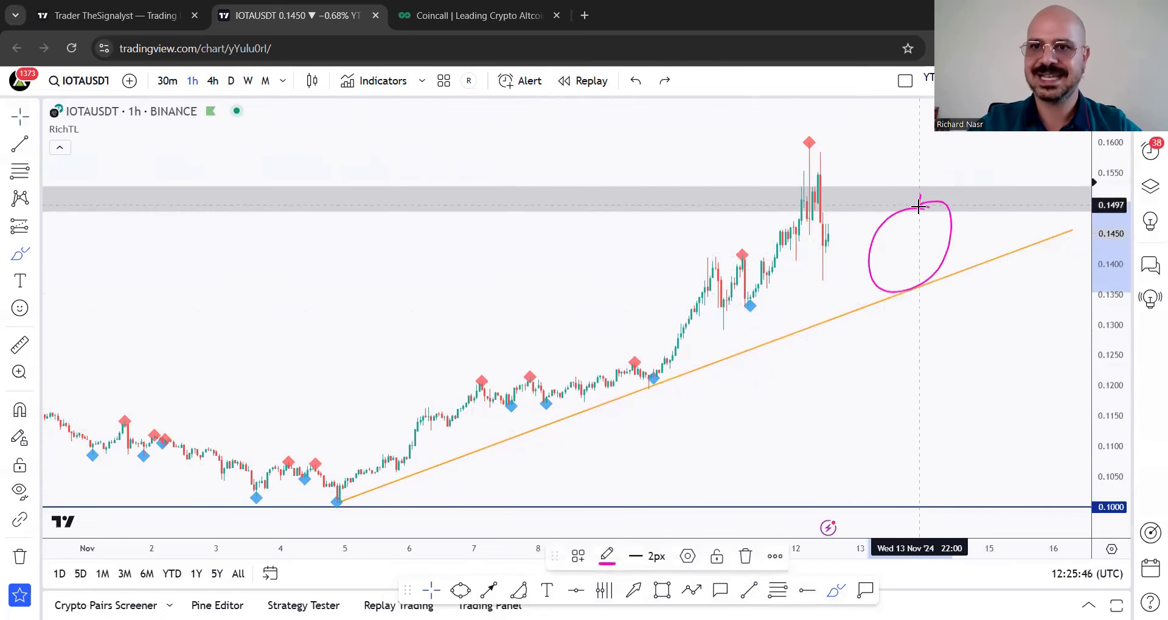
key("ctrl+z")
key("Escape")
Draw a rectangle at 0.1321 to 0.1343 from 10 to 14 November, and recolour the upper grey zone blue.
left_click_drag(705, 312, 984, 299)
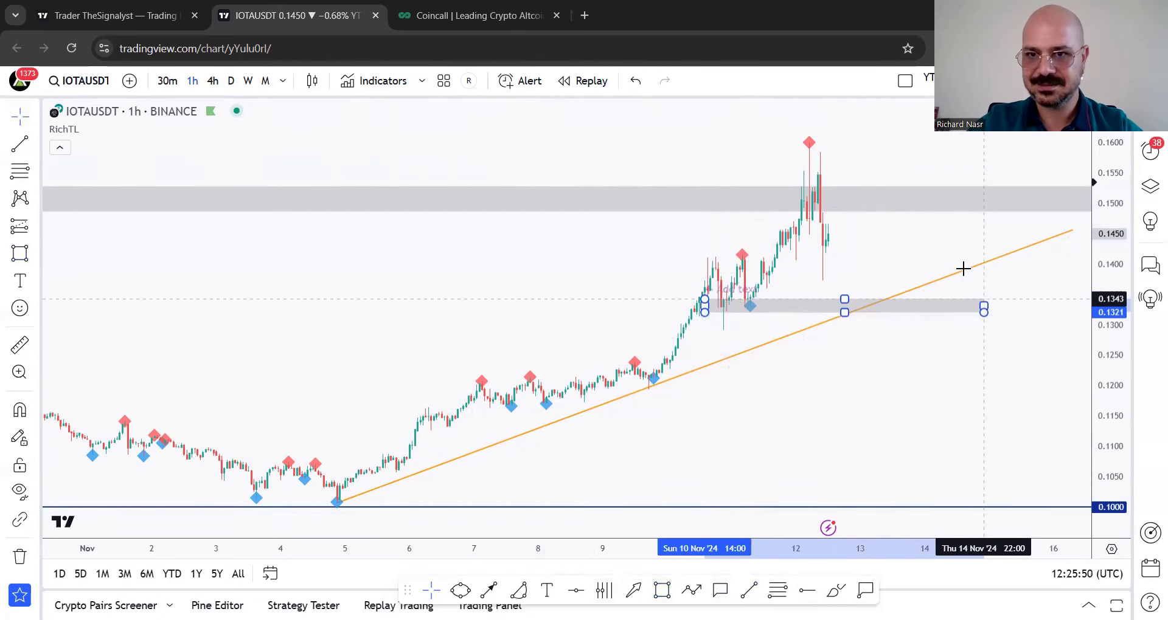
left_click(888, 210)
left_click(606, 555)
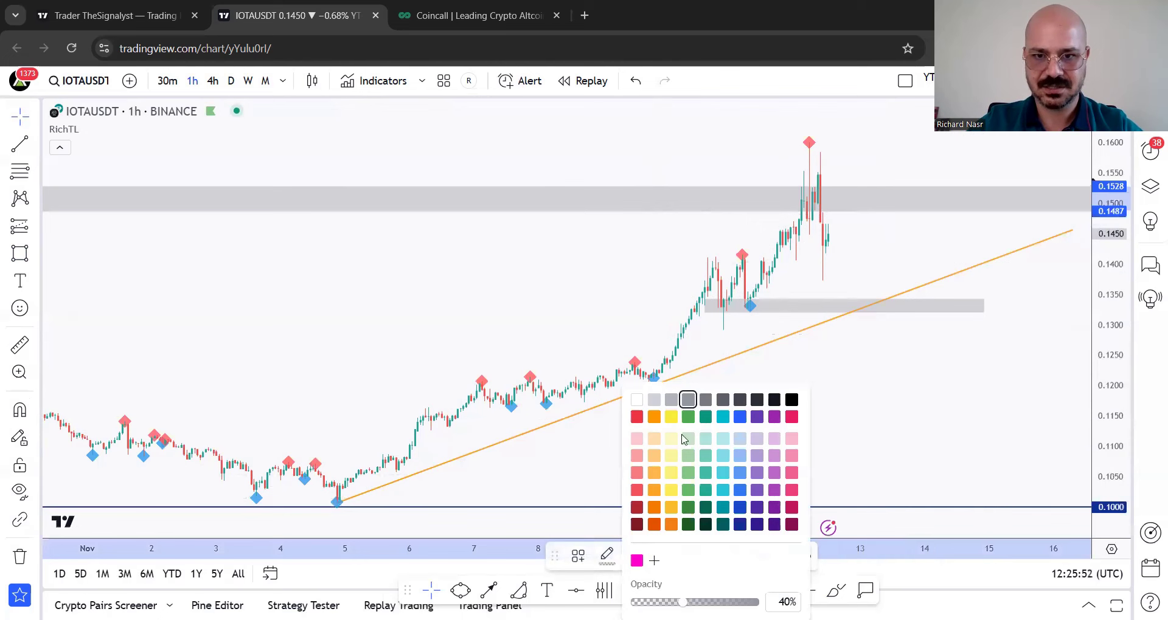
left_click(739, 417)
left_click(870, 388)
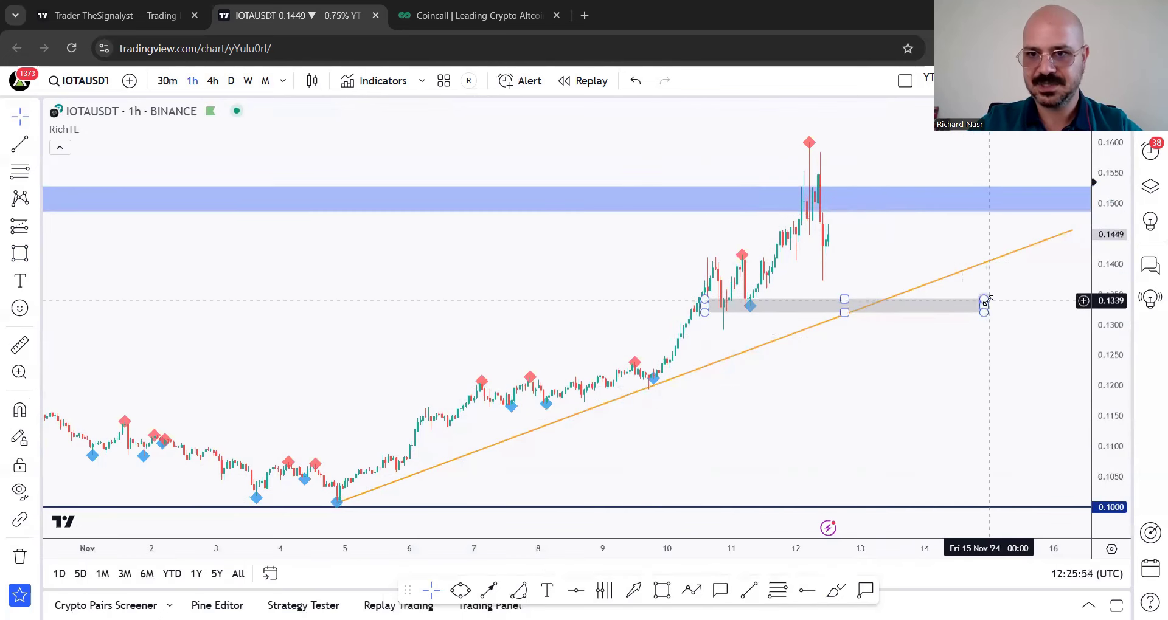
Fill the lower rectangle at 0.1321 to 0.1343 with orange.
left_click(985, 300)
left_click(637, 554)
left_click(660, 424)
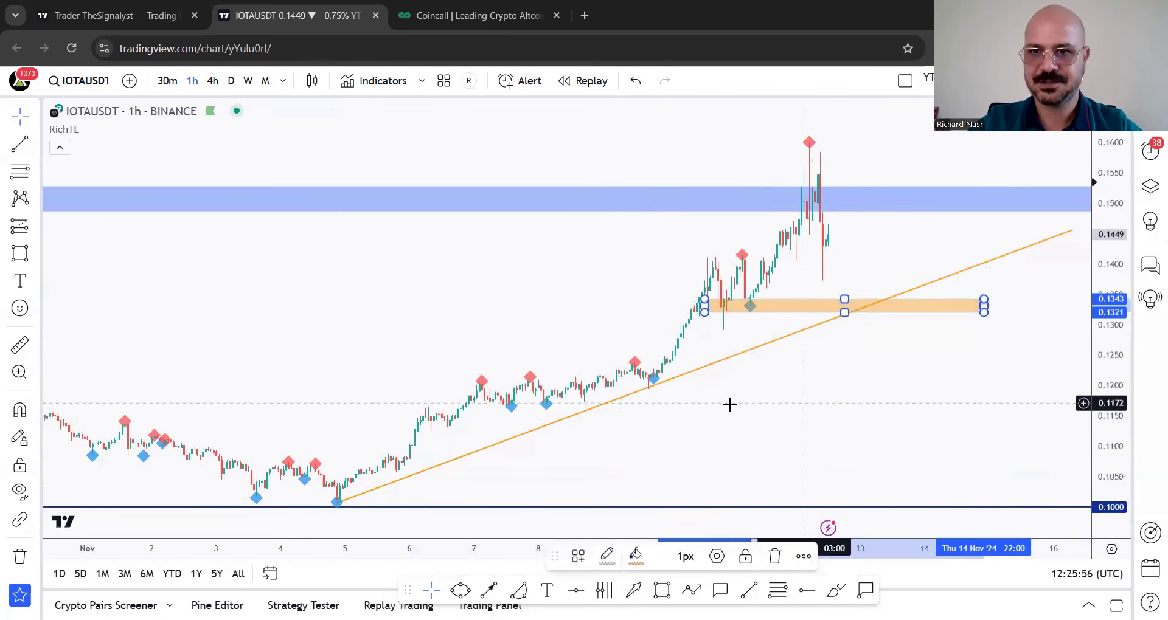
left_click(729, 404)
Brush a bearish break below the orange zone, a falling path to 0.1000, a rebound arrow and an early November rally arrow, and undo them.
mouse_move(482, 442)
left_mouse_down()
mouse_move(513, 410)
mouse_move(652, 386)
mouse_move(912, 255)
mouse_move(927, 237)
left_mouse_up()
key("Delete")
left_click_drag(832, 238, 862, 340)
left_click_drag(739, 318, 1008, 318)
mouse_move(860, 323)
left_mouse_down()
mouse_move(933, 425)
mouse_move(996, 412)
mouse_move(1028, 522)
left_mouse_up()
mouse_move(1036, 474)
left_mouse_down()
mouse_move(994, 488)
mouse_move(1034, 467)
mouse_move(1054, 313)
left_mouse_up()
left_click_drag(352, 477, 488, 200)
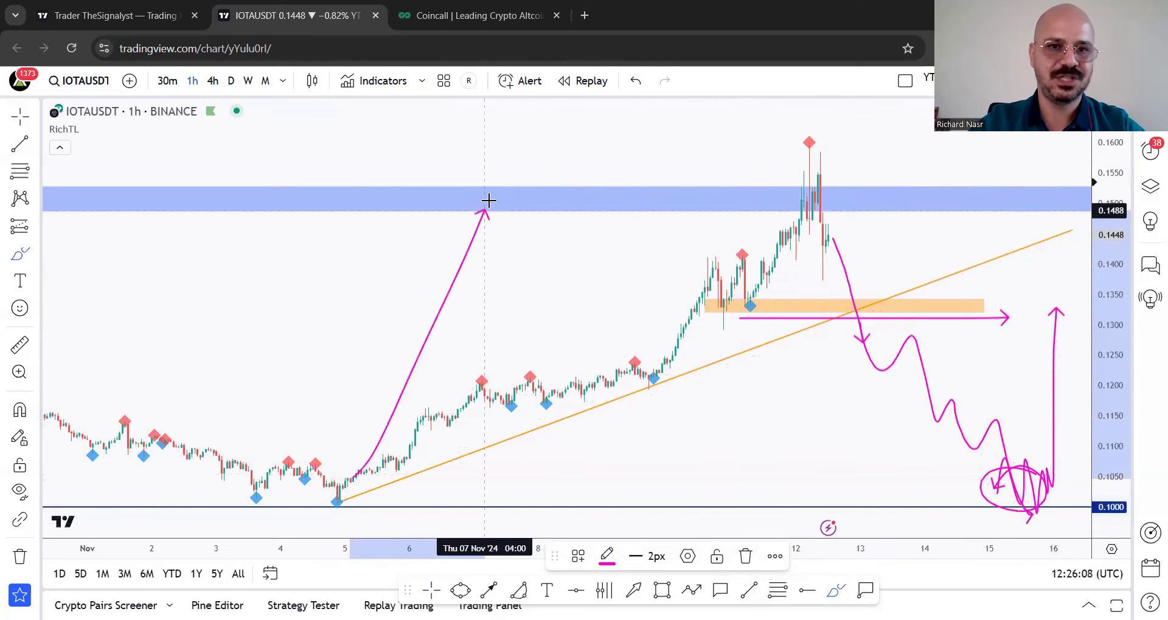
key("ctrl+z")
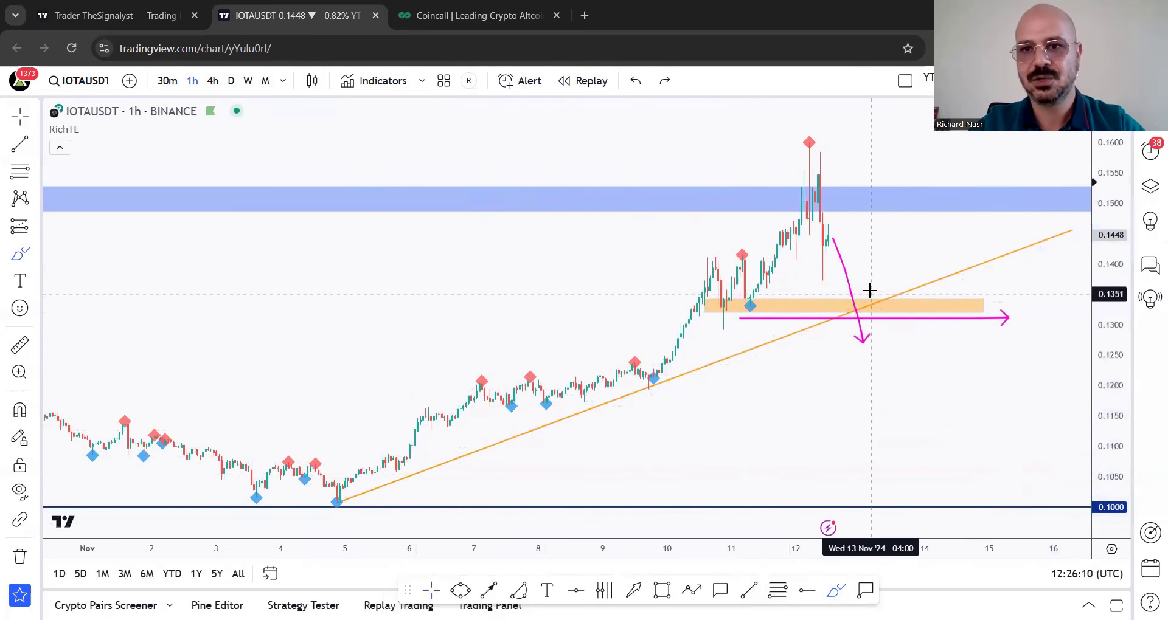
Brush a bounce path off the orange zone, a steep rise through the blue zone and a horizontal arrow above it, and undo them.
mouse_move(832, 239)
left_mouse_down()
mouse_move(854, 304)
mouse_move(913, 182)
left_mouse_up()
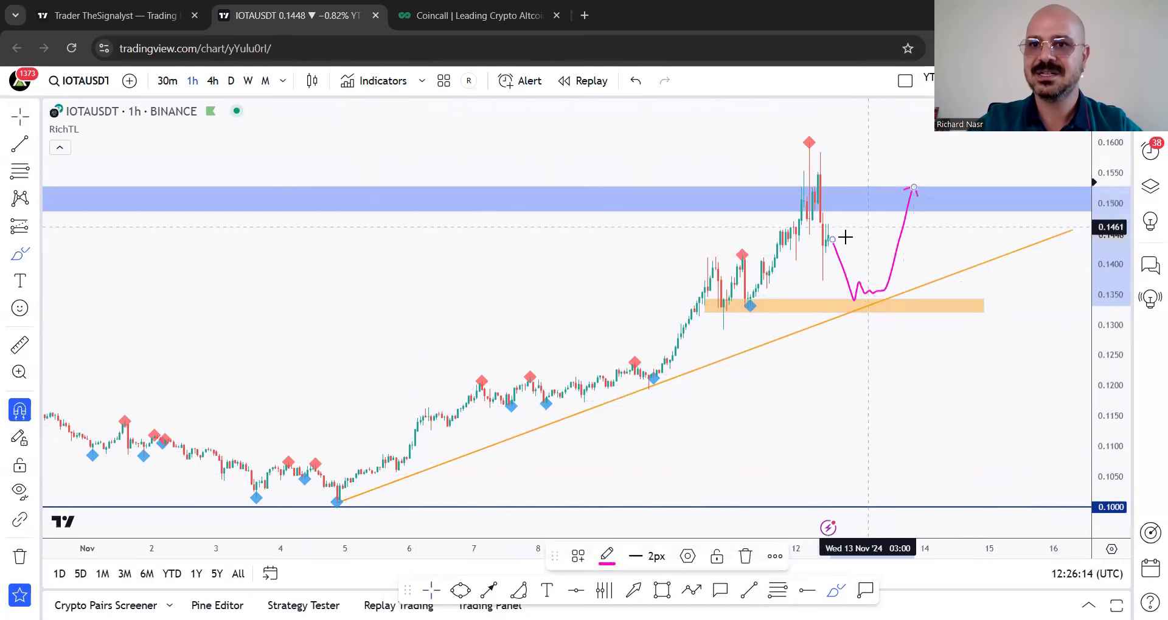
key("ctrl+z")
left_click_drag(832, 240, 852, 134)
left_click_drag(773, 168, 973, 167)
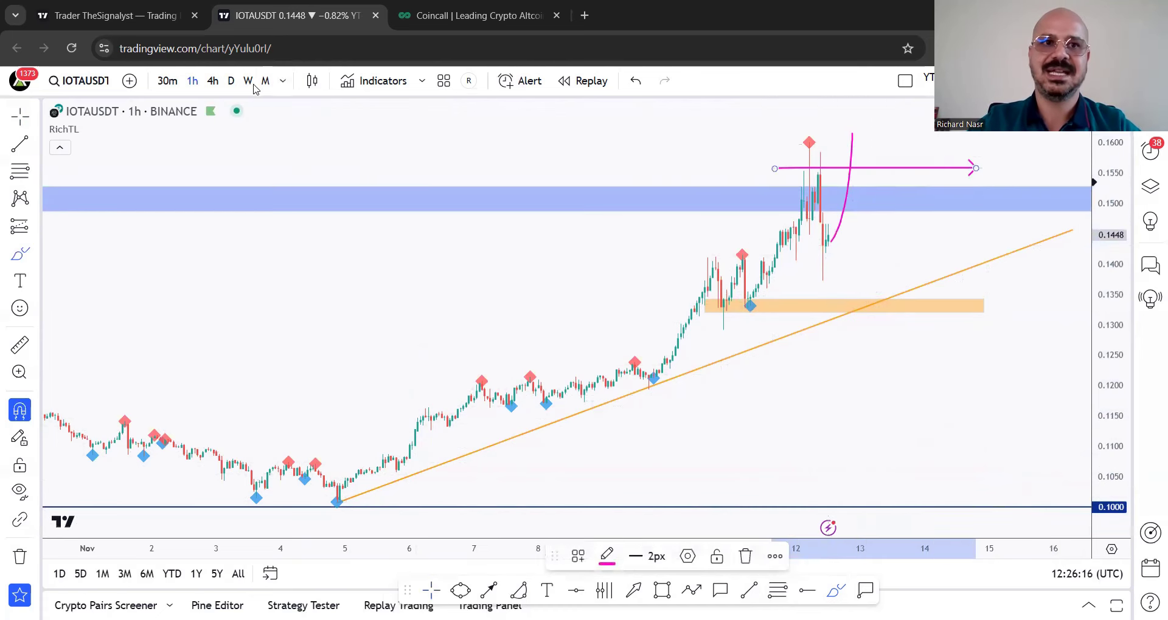
key("ctrl+z")
key("ctrl+z")
Switch to the daily chart and turn off the orange rectangle's visibility on day timeframes.
left_click(231, 81)
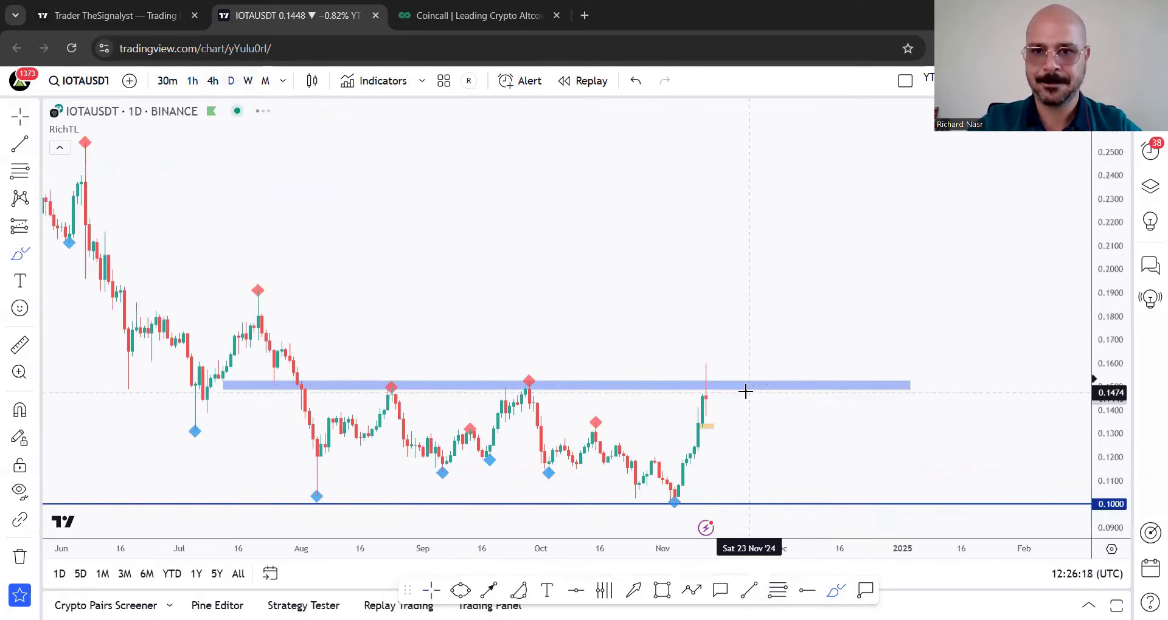
double_click(710, 425)
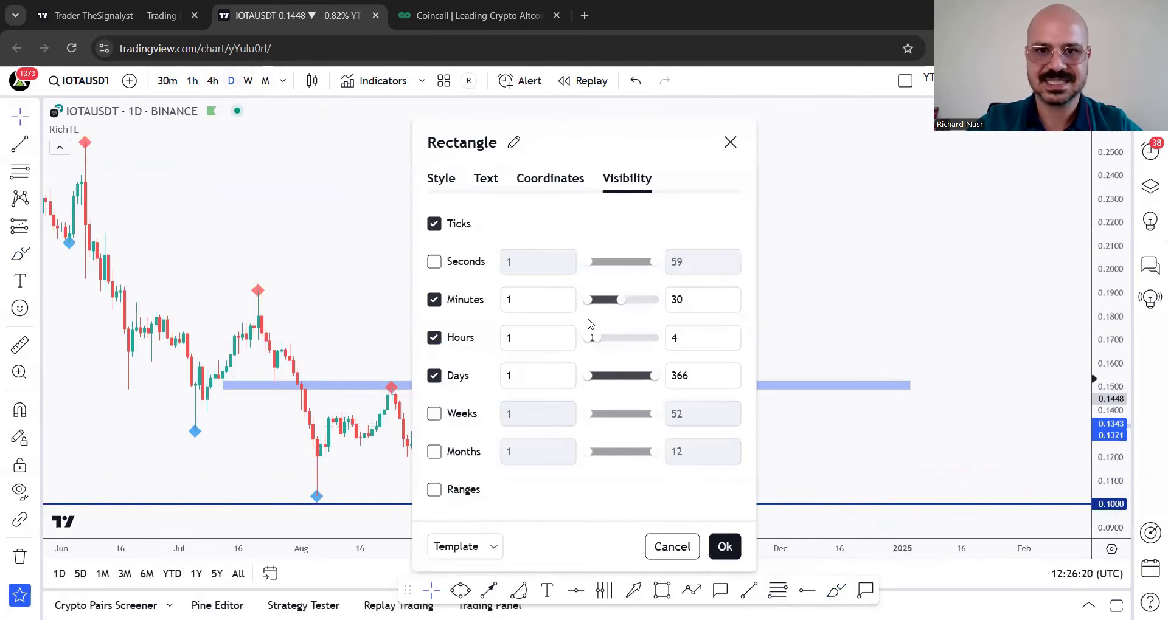
left_click(436, 376)
key("Return")
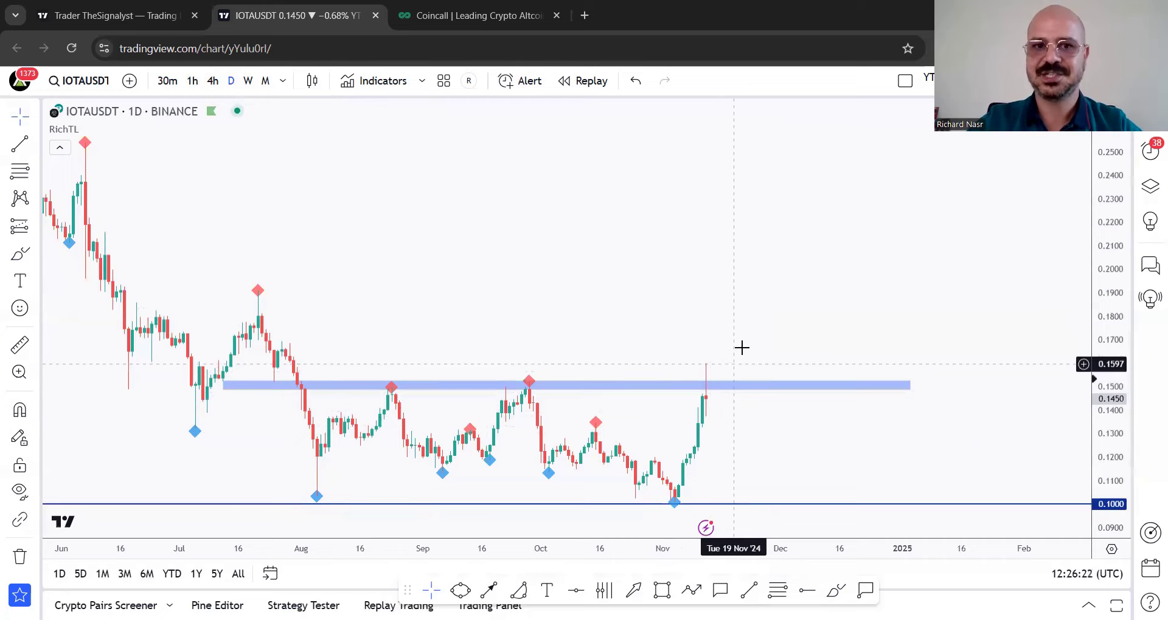
Brush a path from the March peak across the daily chart, undo it, and delete the leftover magenta arrow at that peak.
scroll(742, 347, "down", 4)
mouse_move(185, 181)
left_mouse_down()
mouse_move(343, 359)
mouse_move(1057, 286)
left_mouse_up()
key("ctrl+z")
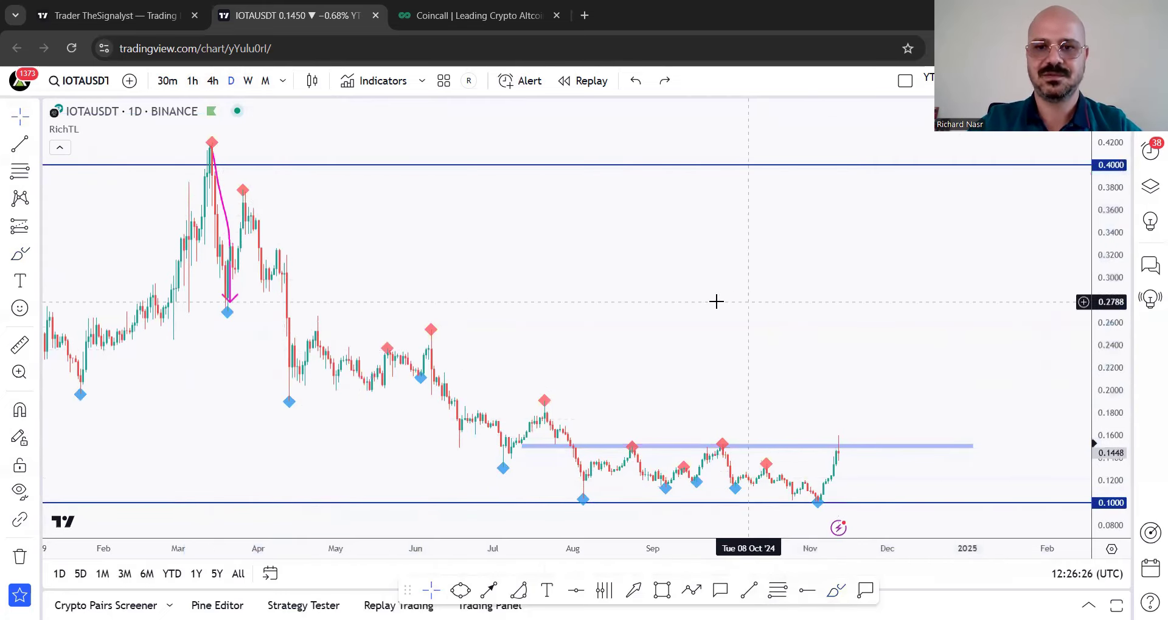
key("Delete")
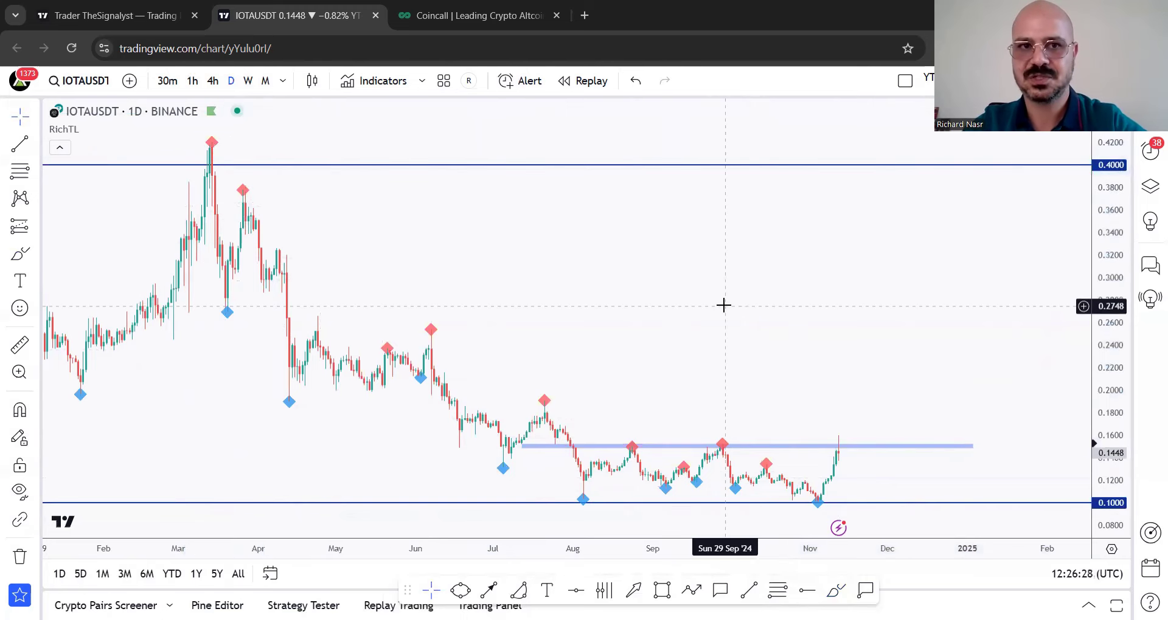
left_click_drag(724, 305, 694, 303)
Switch to the weekly chart and brush a projection rising above 0.4000, pulling back to it and rallying past 2.6000 by September 2025.
left_click(249, 81)
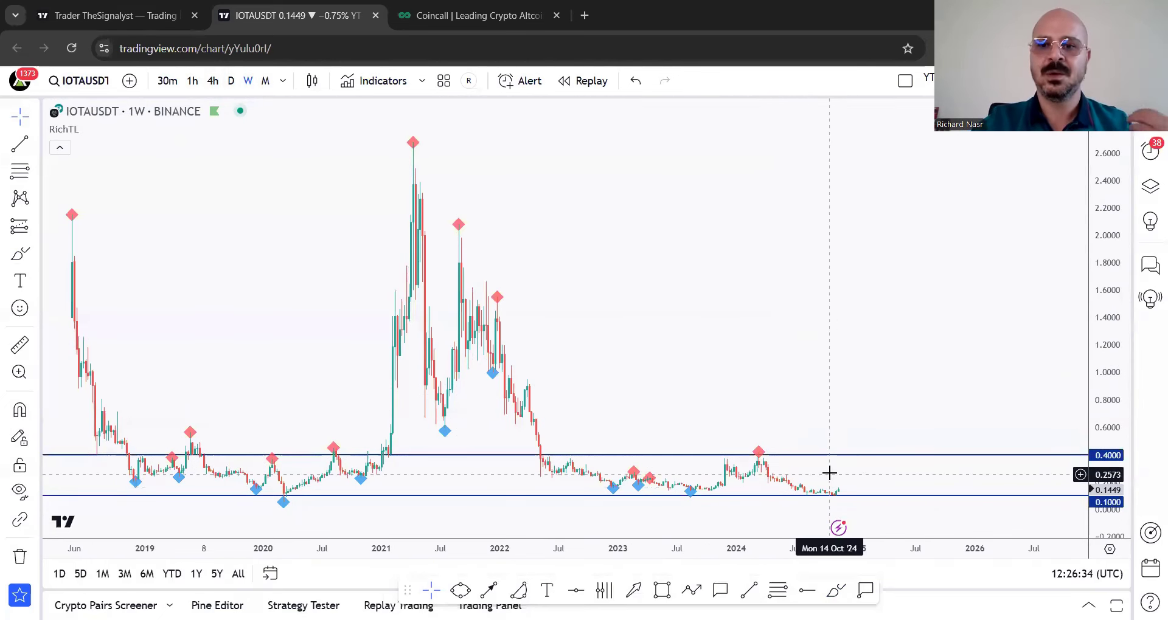
left_click(836, 589)
left_click_drag(839, 478, 935, 144)
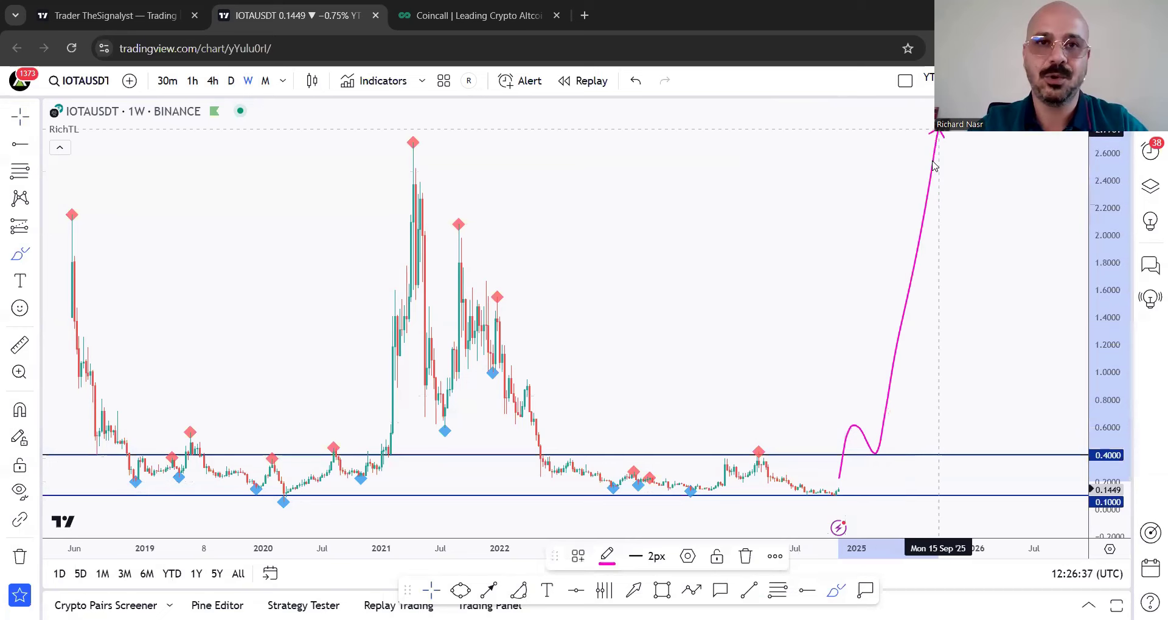